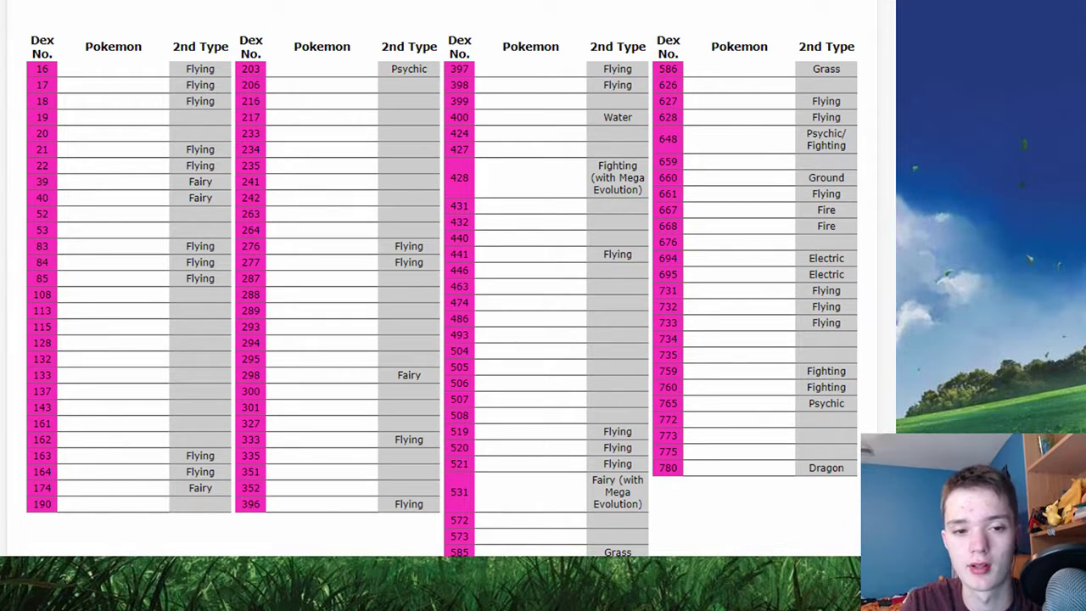
{"action": "type", "text": "Pidgey"}
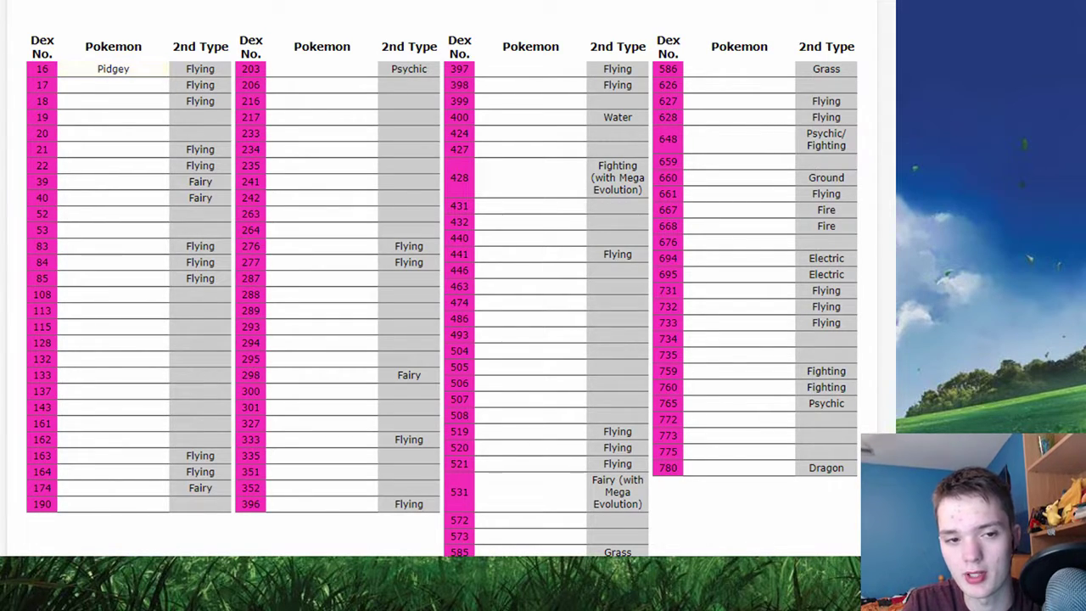
{"action": "type", "text": "Pidgeot"}
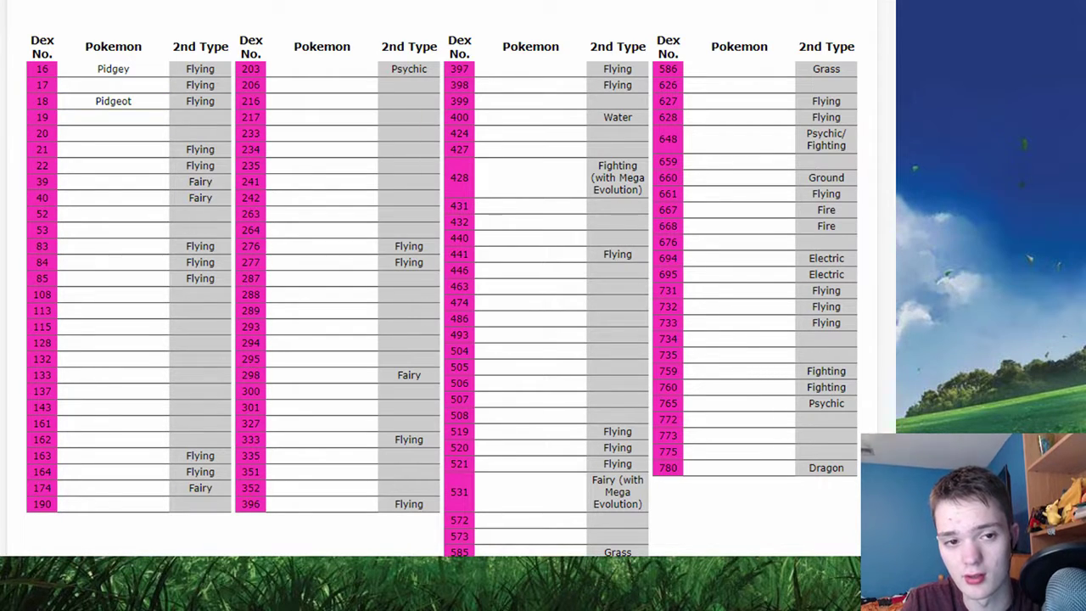
{"action": "type", "text": "Pidgeotto"}
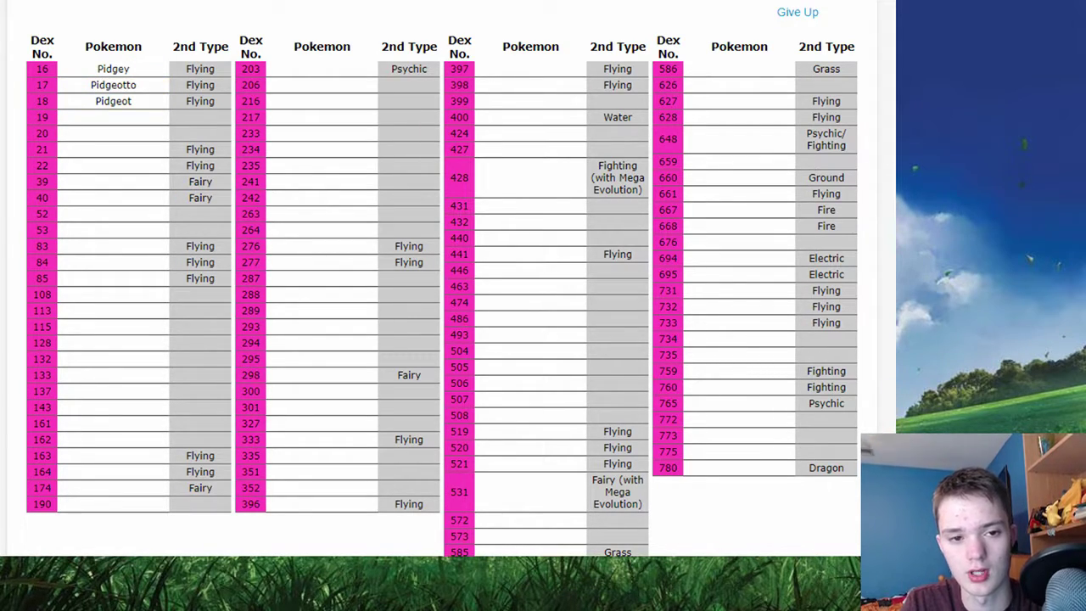
{"action": "type", "text": "Rattata"}
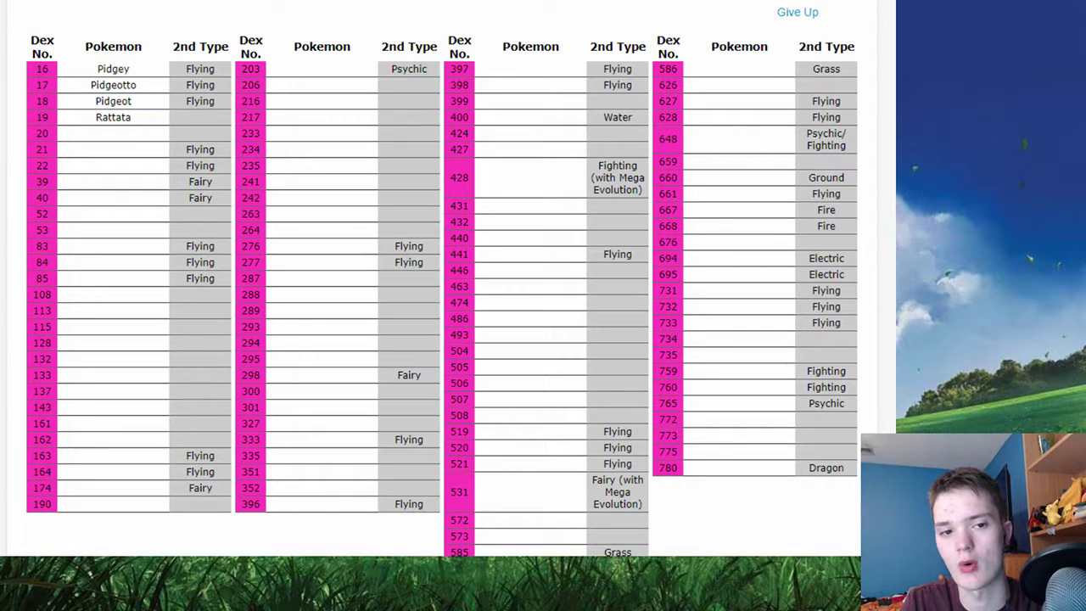
{"action": "type", "text": "Raticate"}
{"action": "type", "text": "Fearow"}
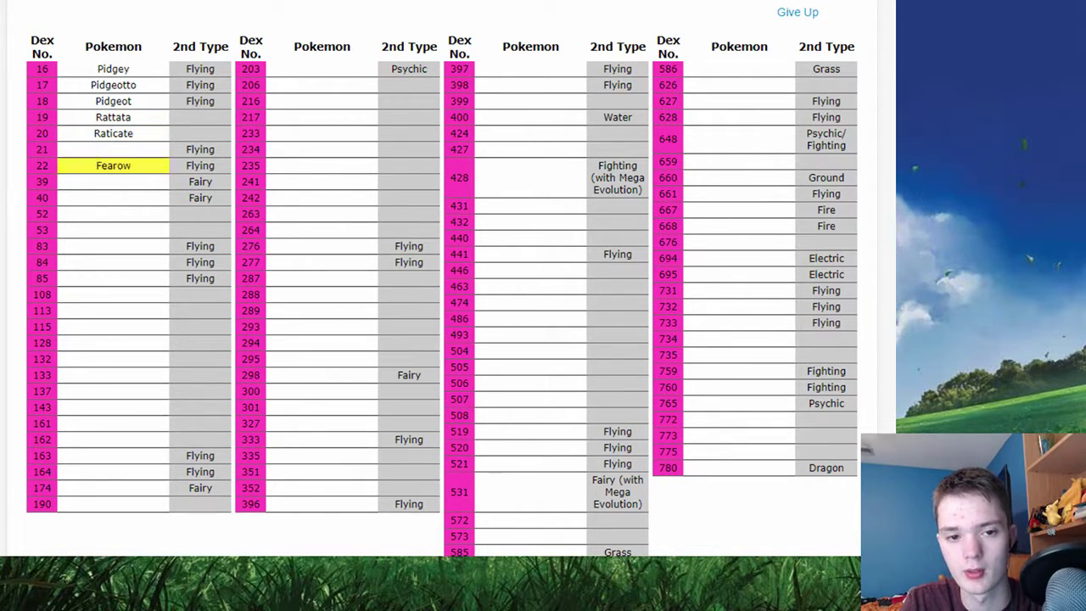
{"action": "type", "text": "Spearow"}
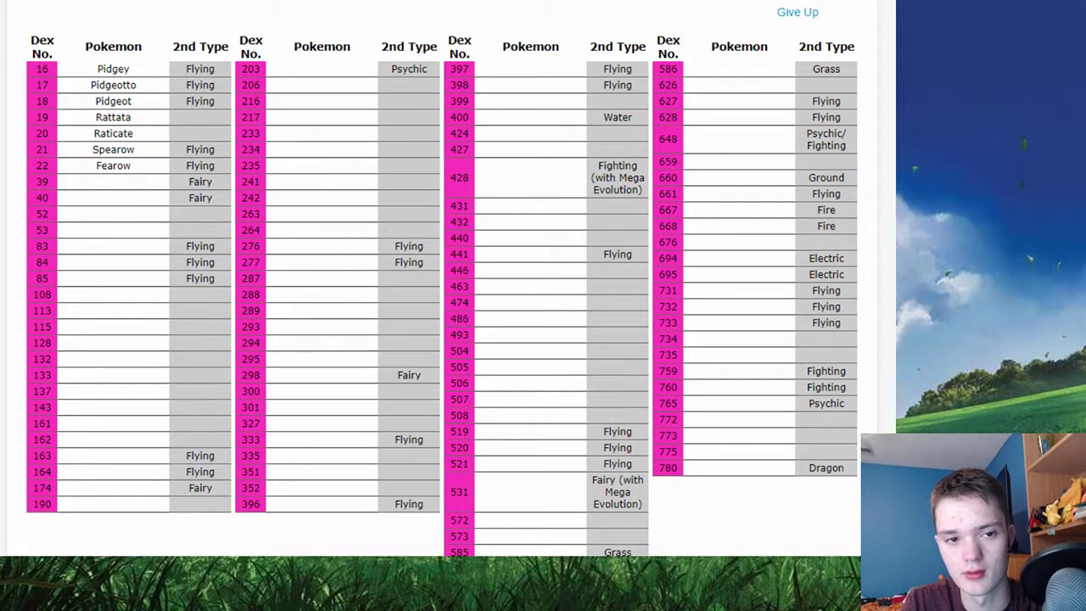
{"action": "type", "text": "Farfetch'd"}
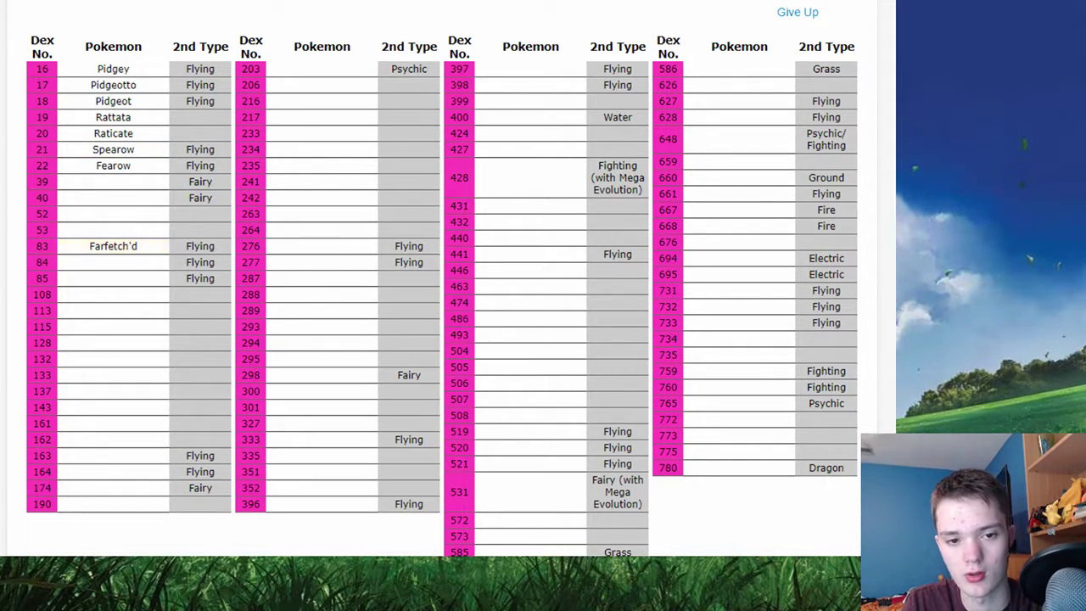
{"action": "type", "text": "Doduo"}
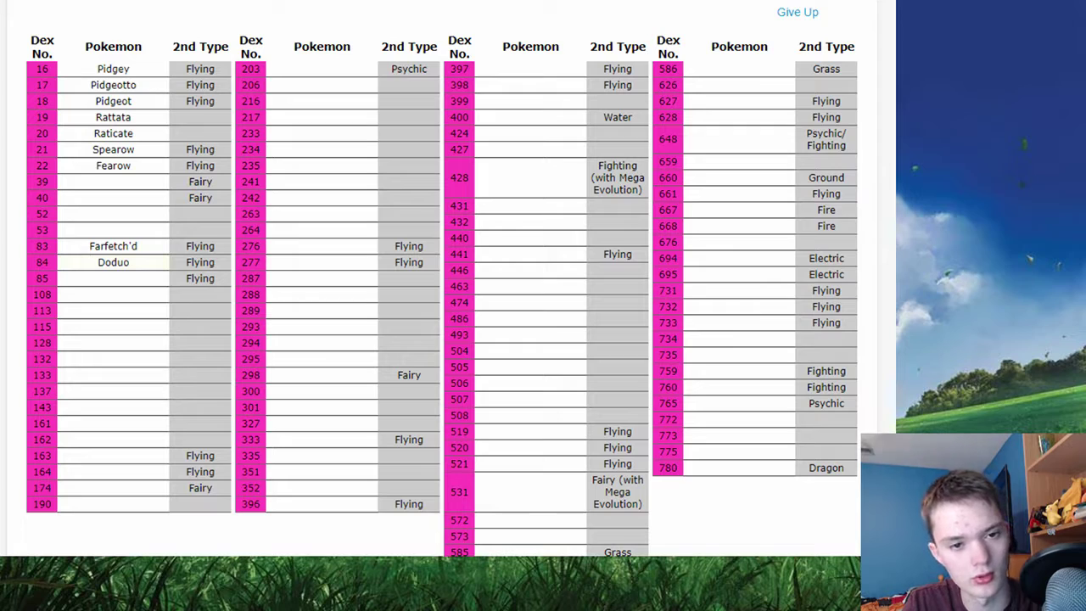
{"action": "type", "text": "Dodrio"}
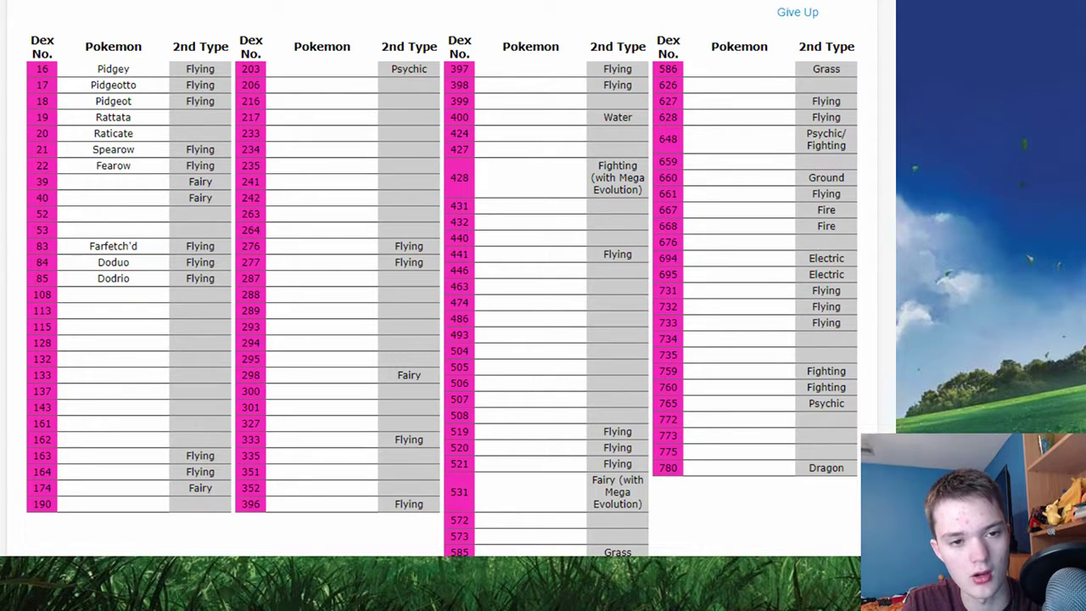
{"action": "type", "text": "Clefairy"}
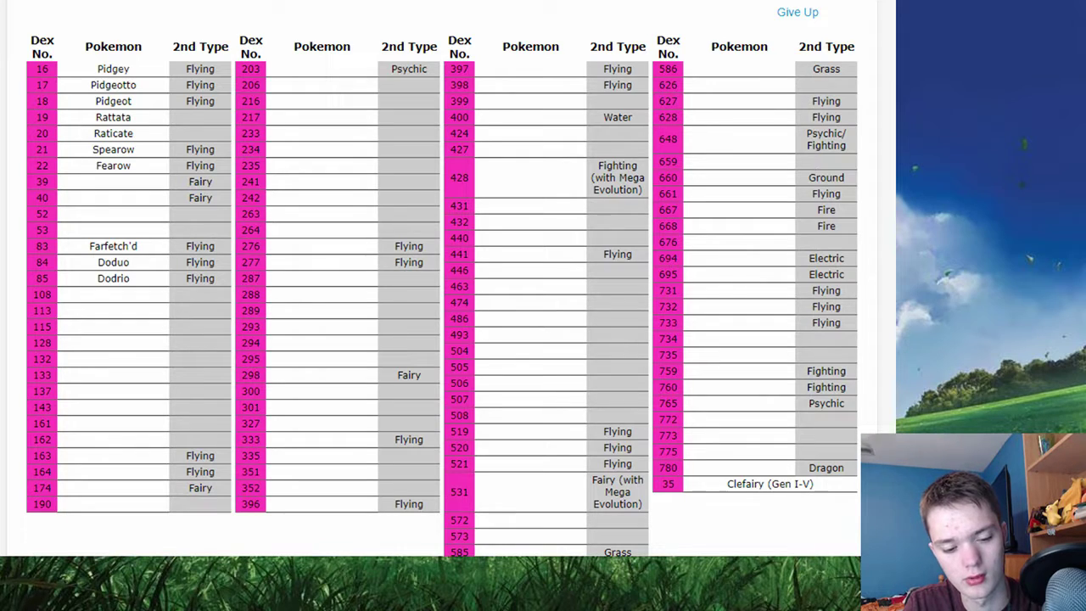
{"action": "type", "text": "Clefable"}
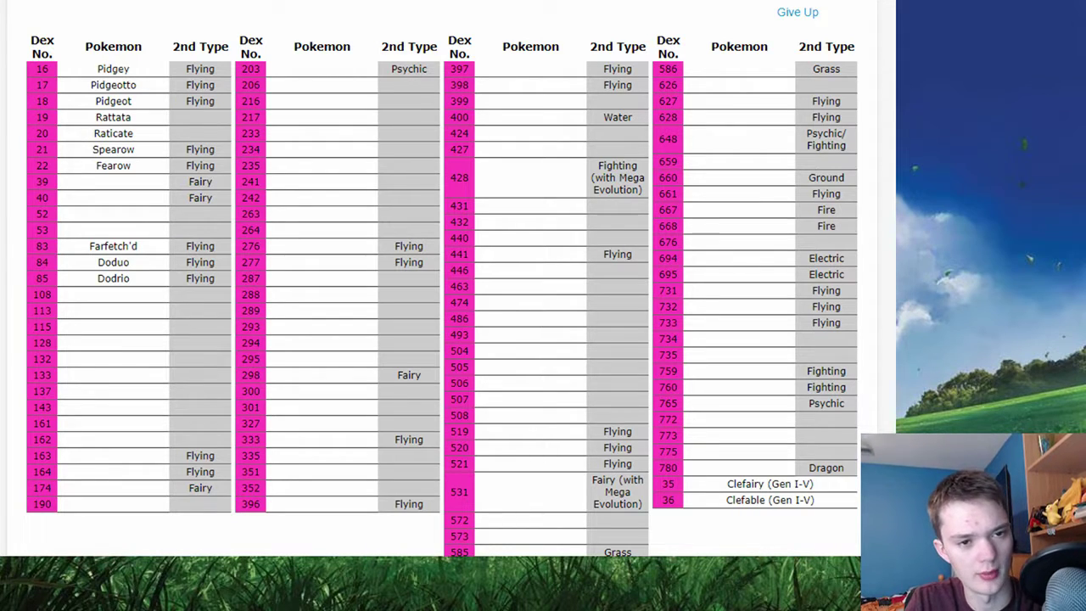
{"action": "type", "text": "Jigglypuff"}
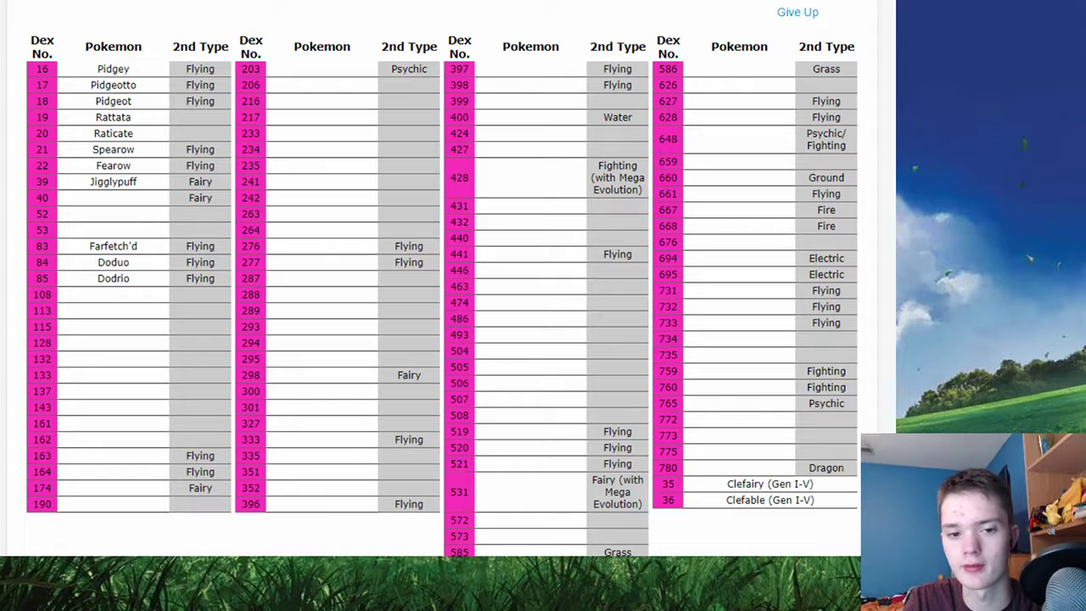
{"action": "type", "text": "Wigglytuff"}
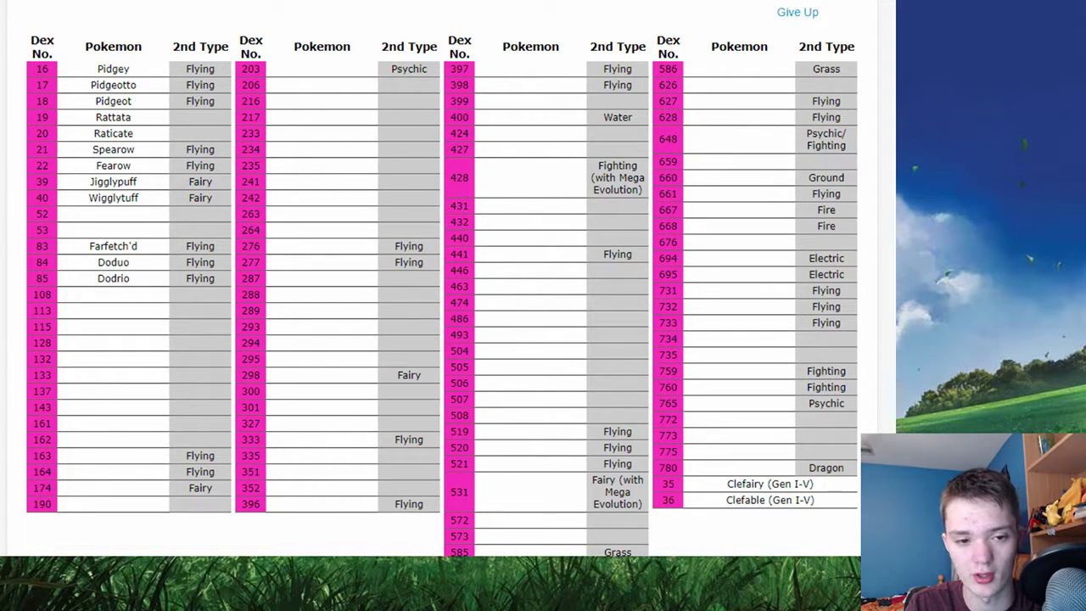
{"action": "type", "text": "Meowth"}
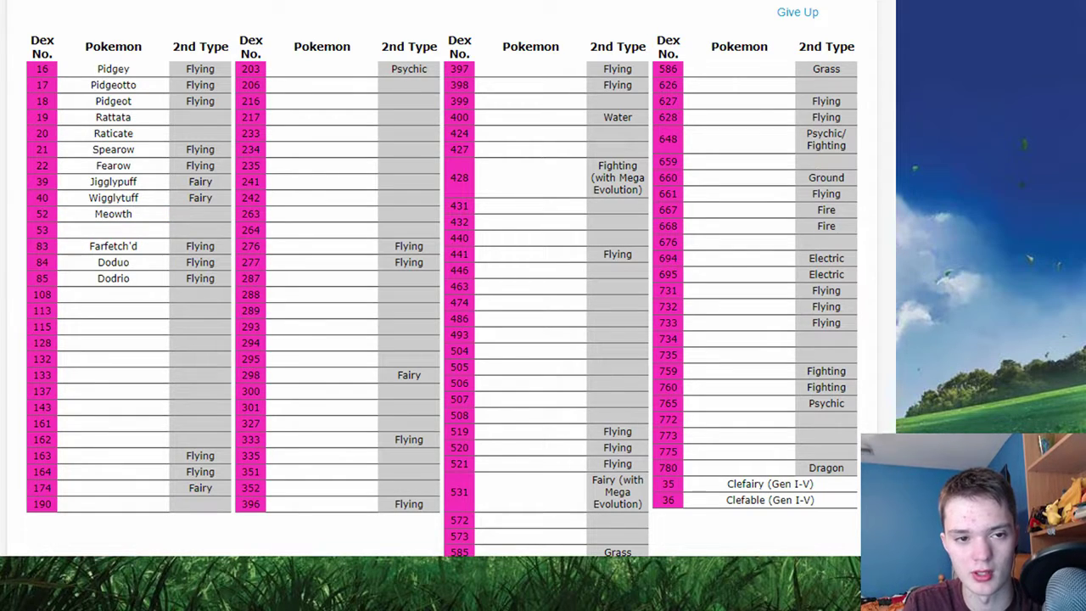
{"action": "type", "text": "Persian"}
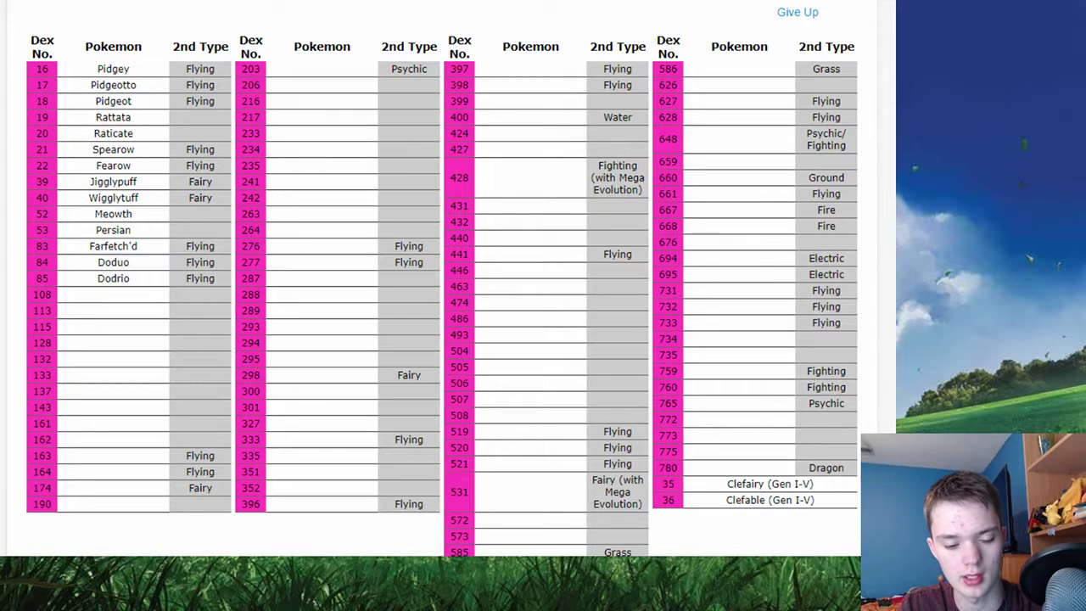
{"action": "type", "text": "Lickilicky"}
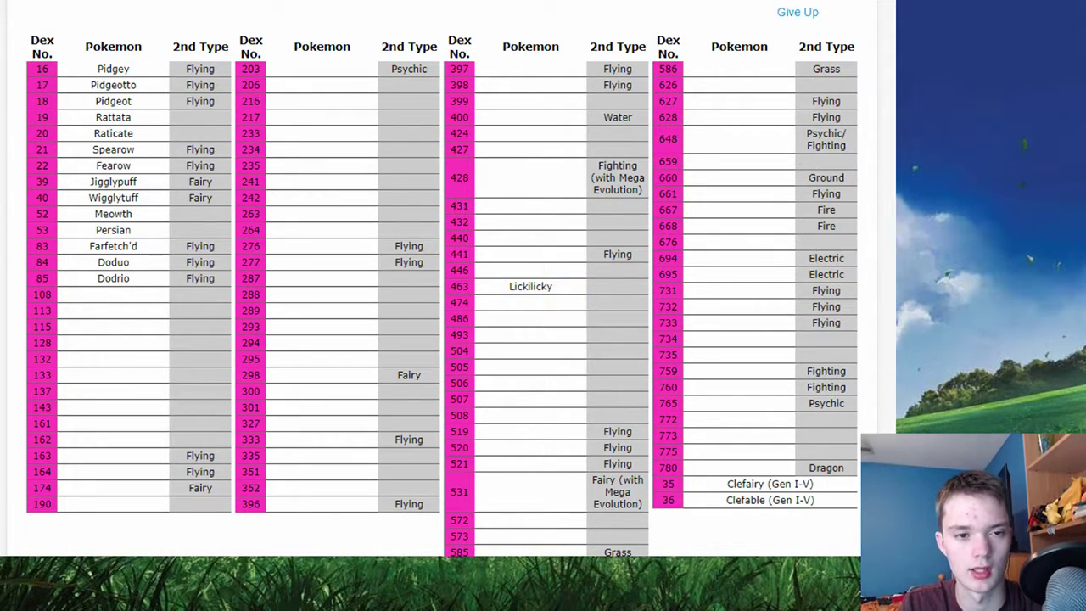
{"action": "type", "text": "Lickitung"}
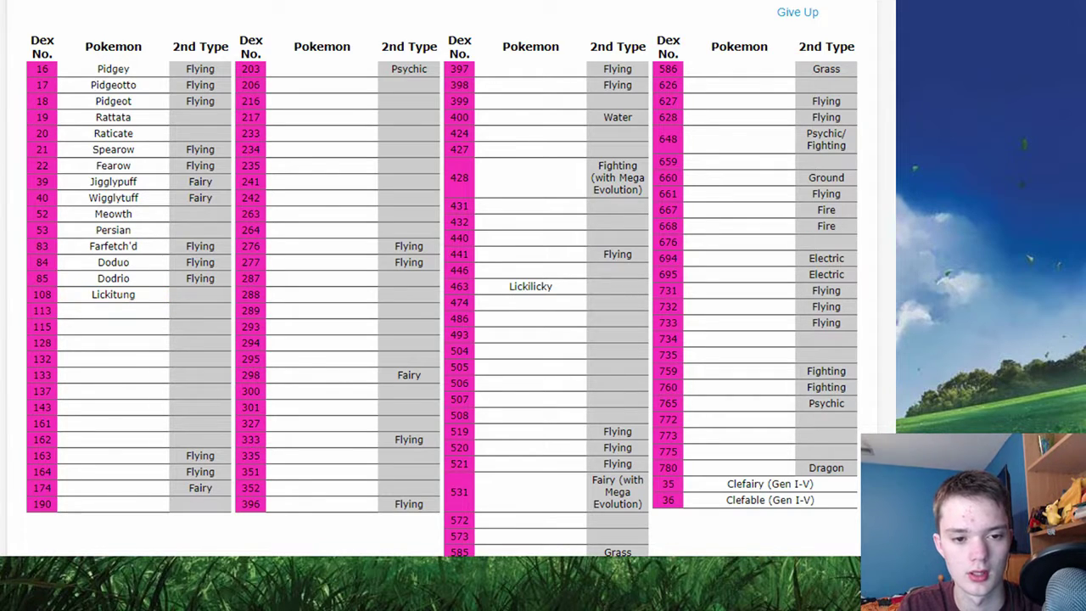
{"action": "type", "text": "Chansey"}
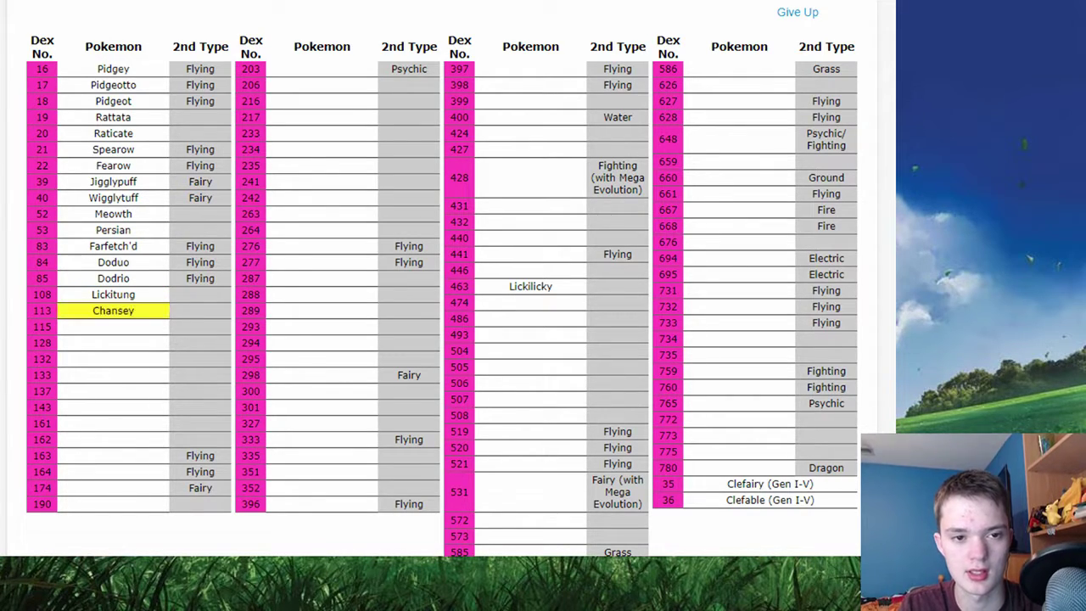
{"action": "type", "text": "Happiny"}
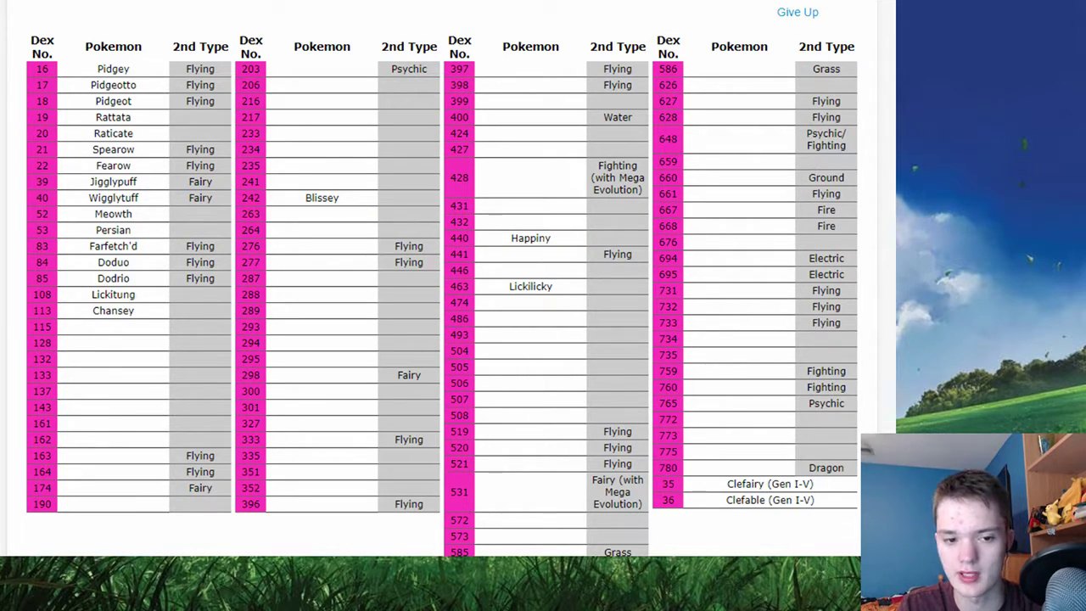
{"action": "type", "text": "tauros"}
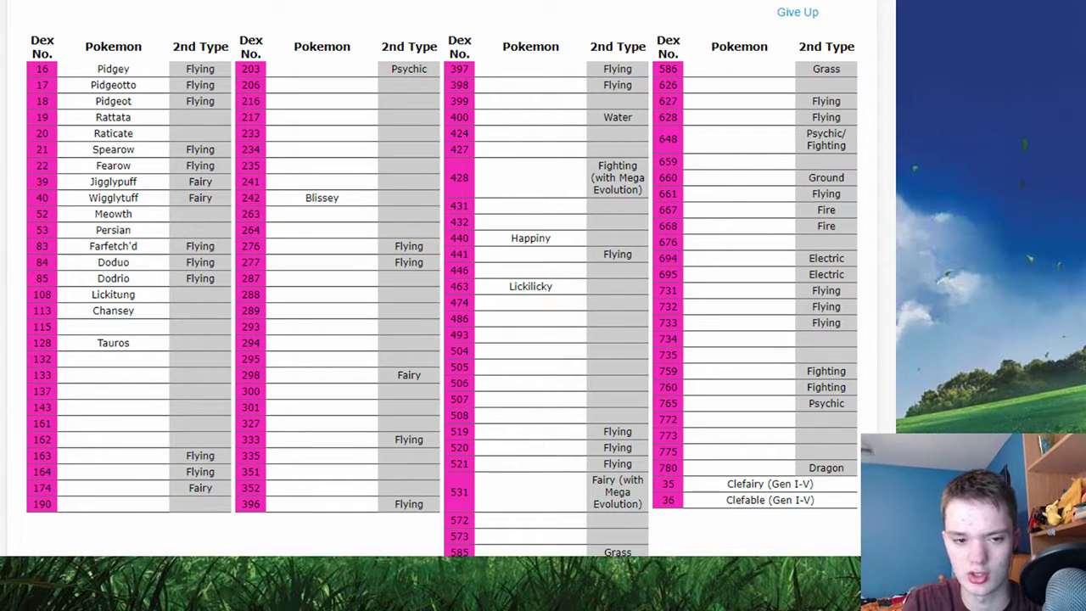
{"action": "type", "text": "snorlax"}
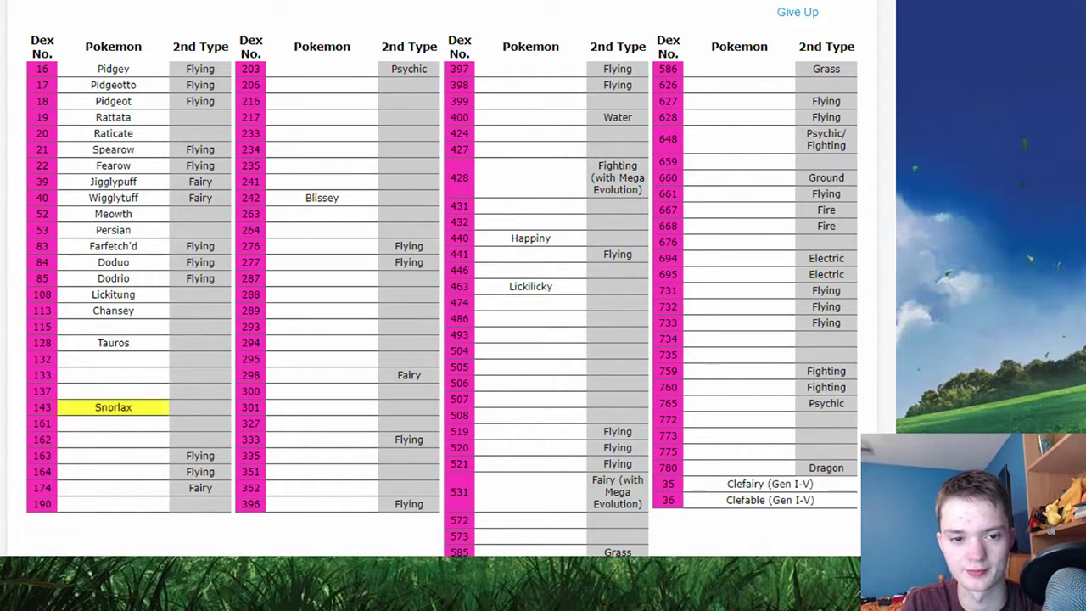
{"action": "type", "text": "eevee"}
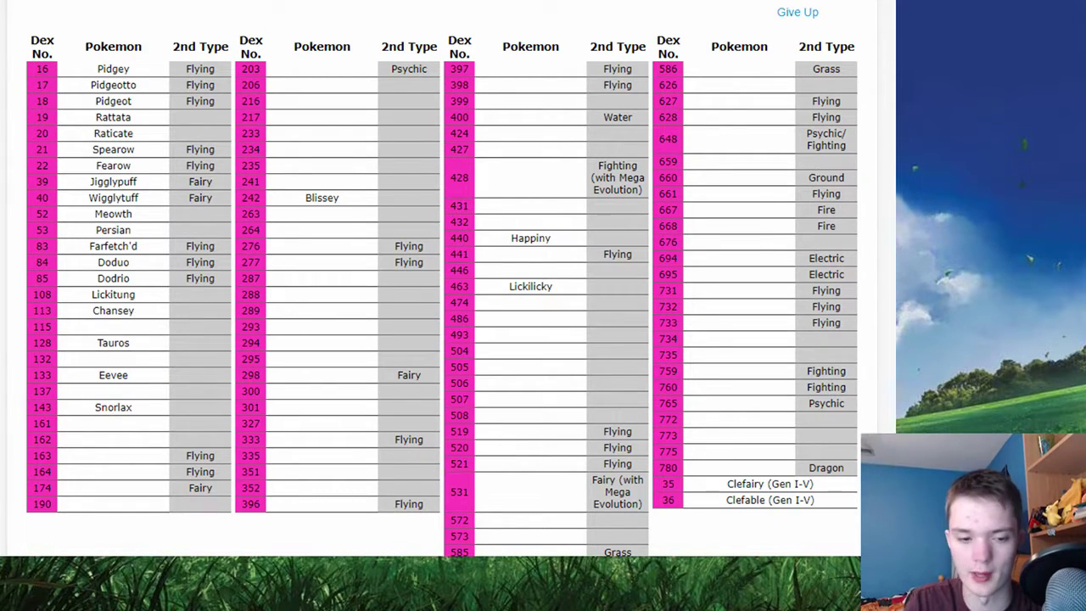
{"action": "type", "text": "porygon"}
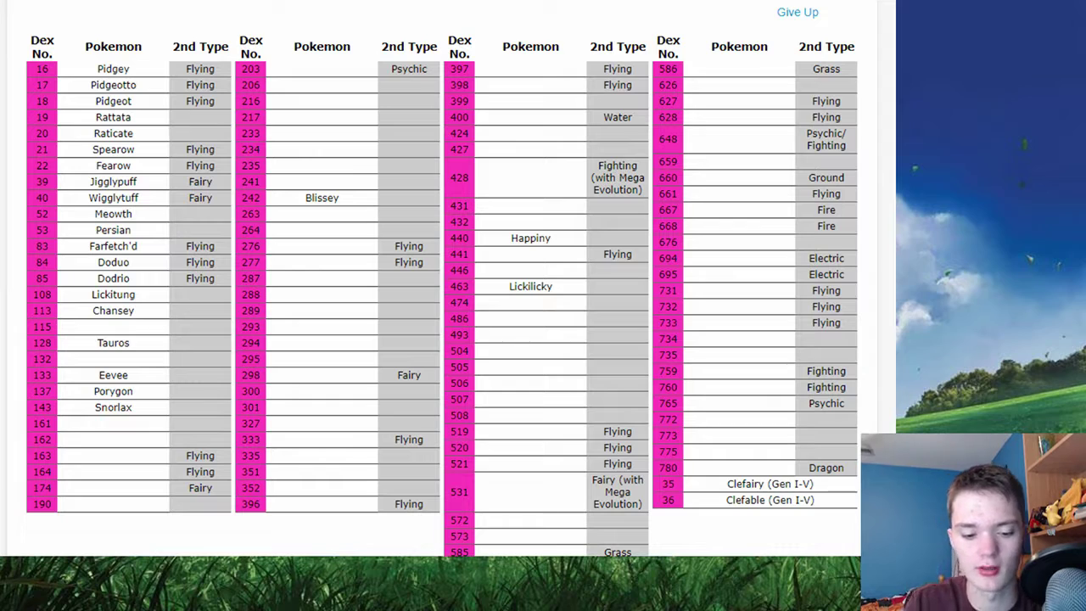
{"action": "type", "text": "sentret"}
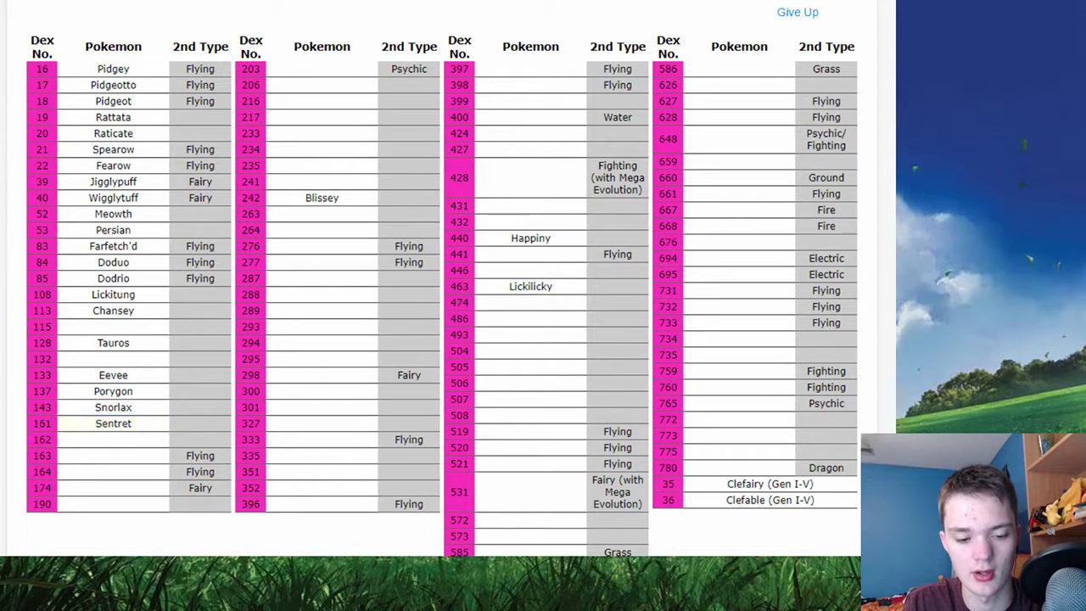
{"action": "type", "text": "furret"}
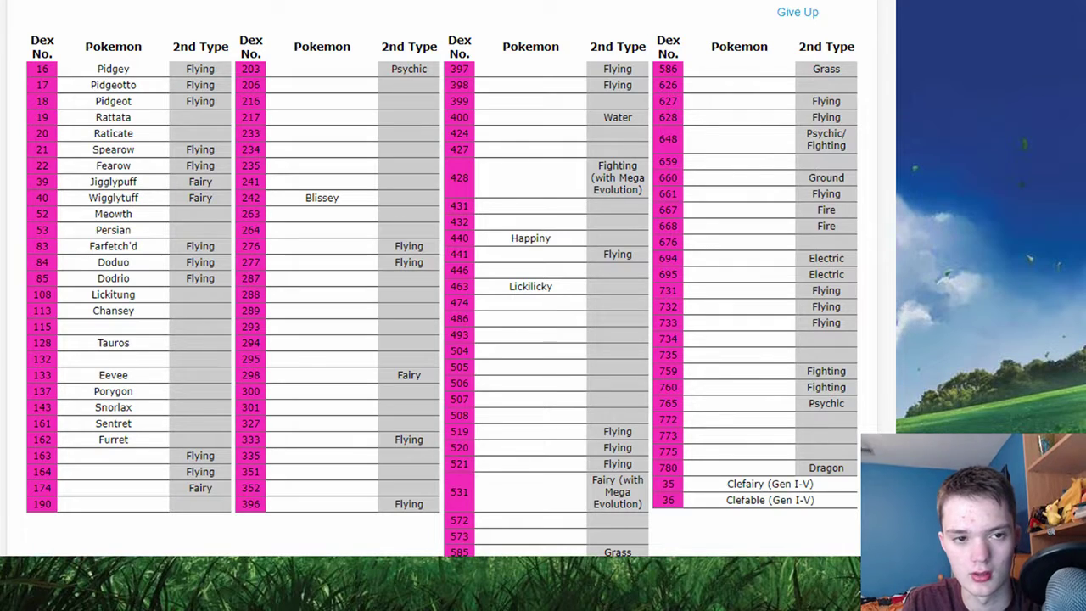
{"action": "type", "text": "hoothoot"}
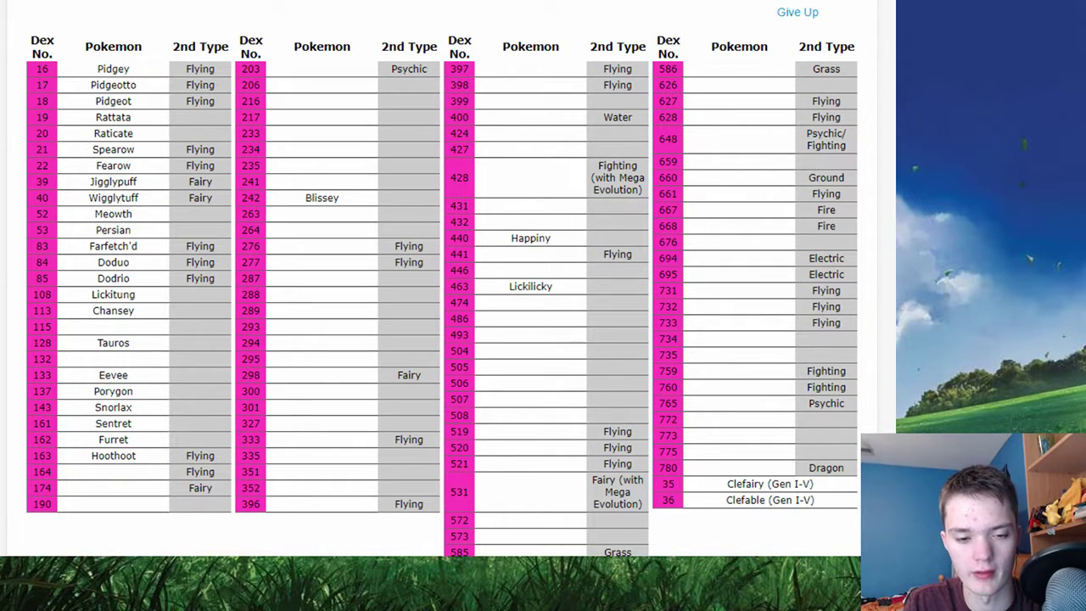
{"action": "type", "text": "noctowl"}
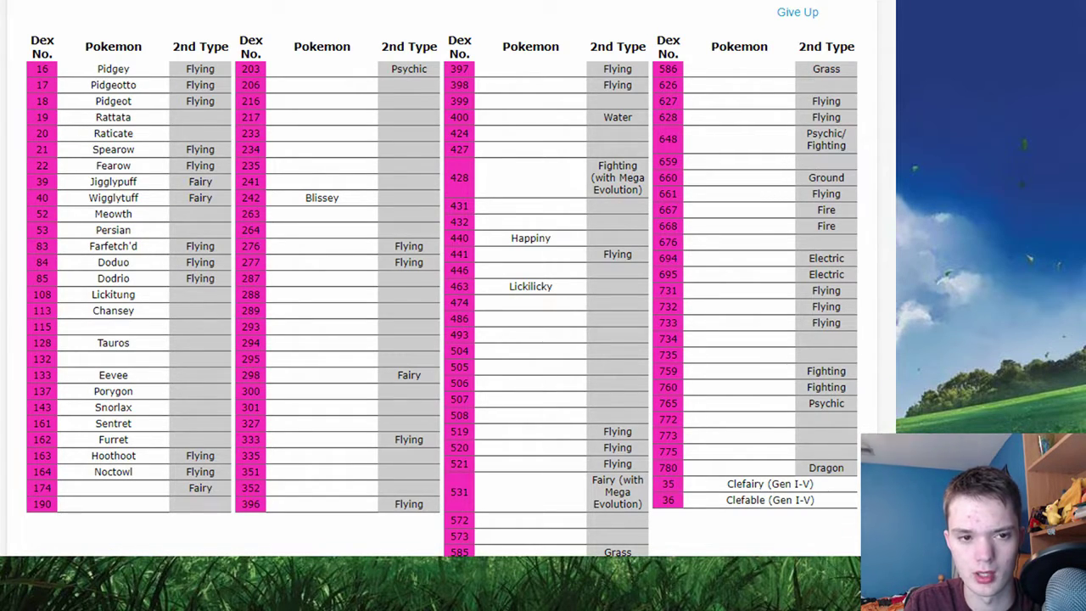
{"action": "type", "text": "cleffa"}
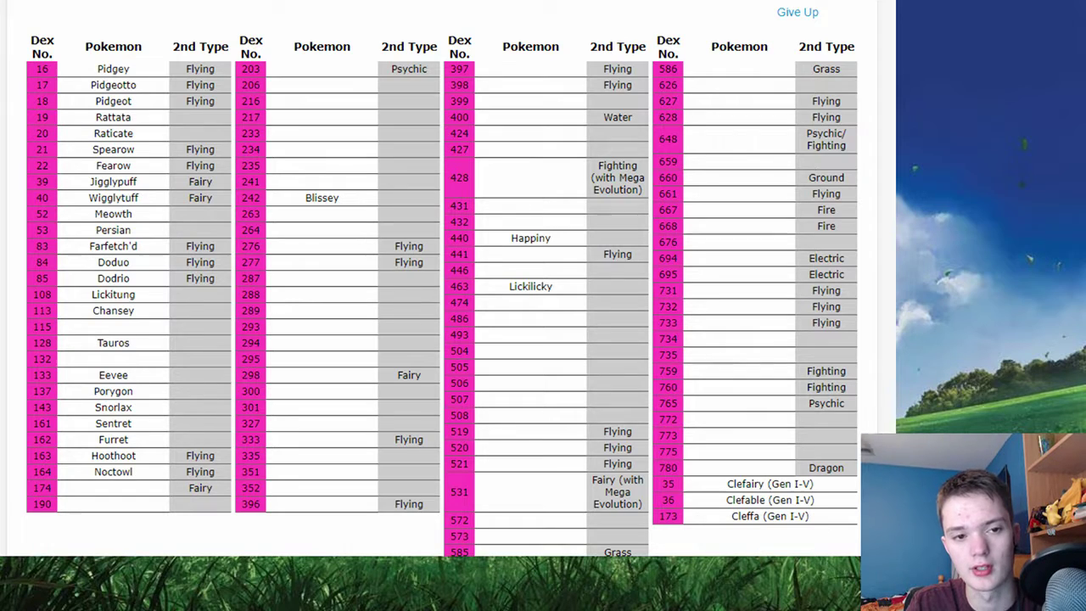
{"action": "type", "text": "azurill"}
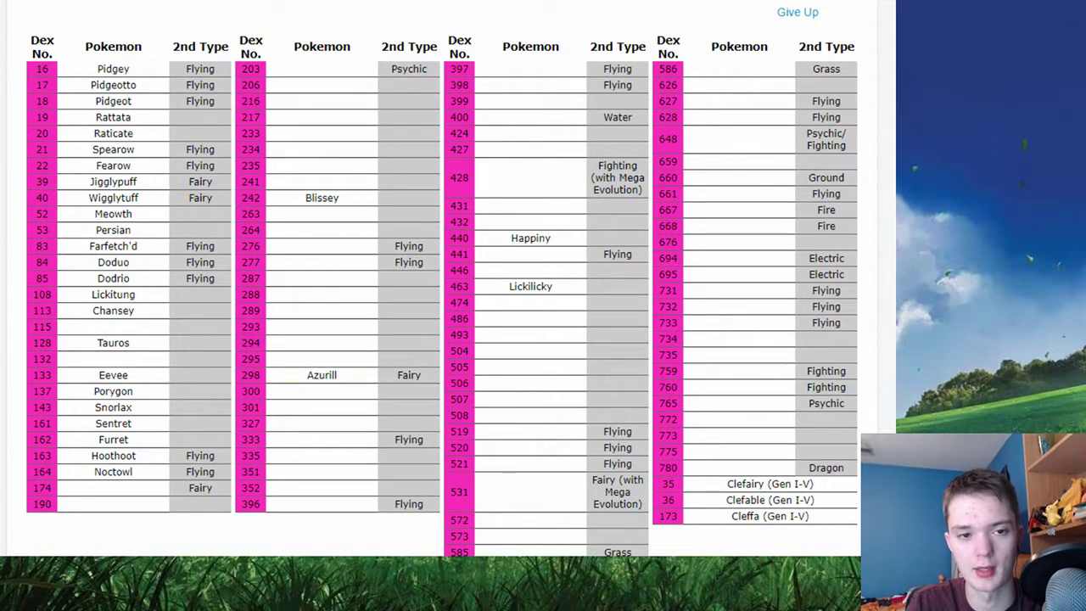
{"action": "type", "text": "igglybuff"}
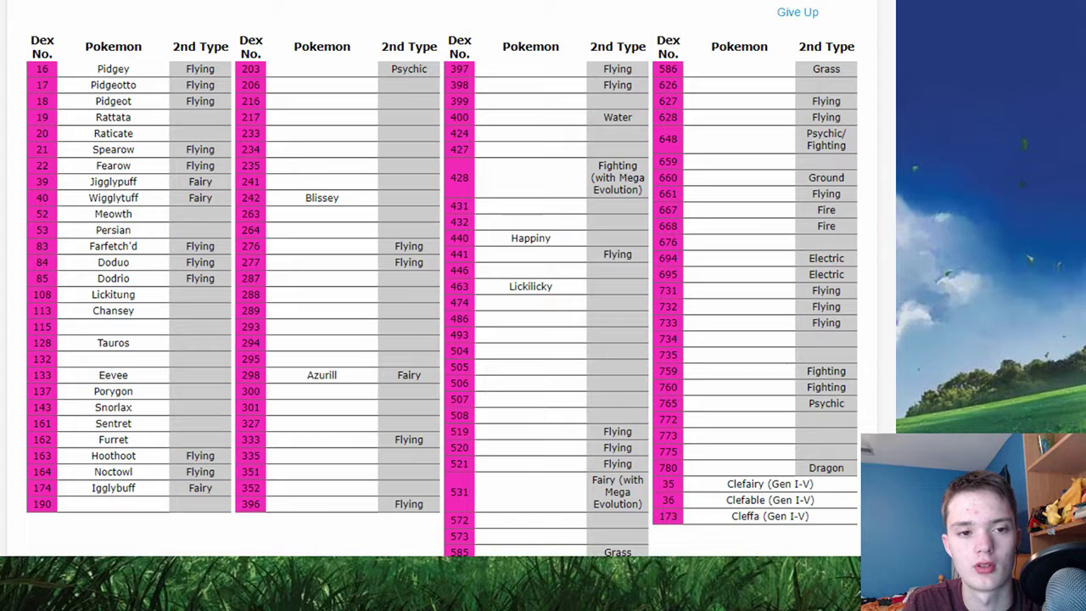
{"action": "type", "text": "girafarig"}
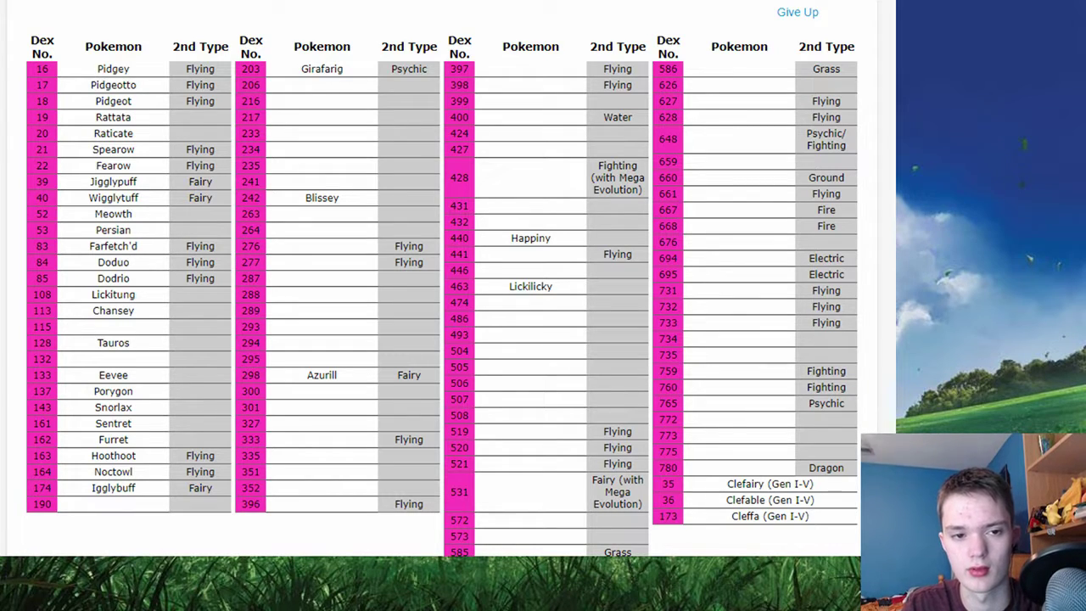
{"action": "type", "text": "zigzagoon"}
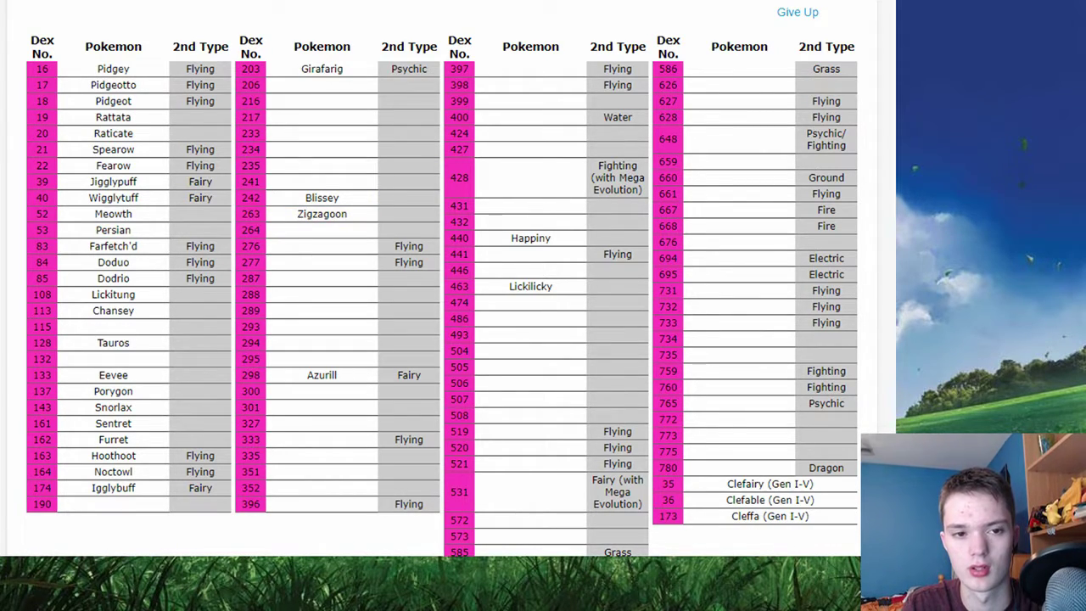
{"action": "type", "text": "linoone"}
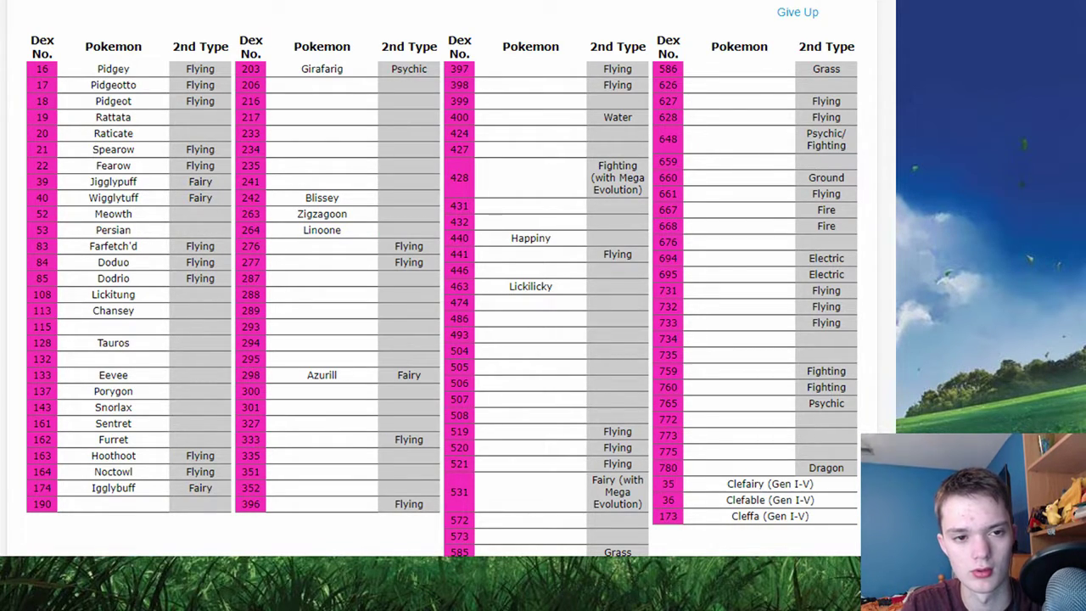
{"action": "type", "text": "taillow"}
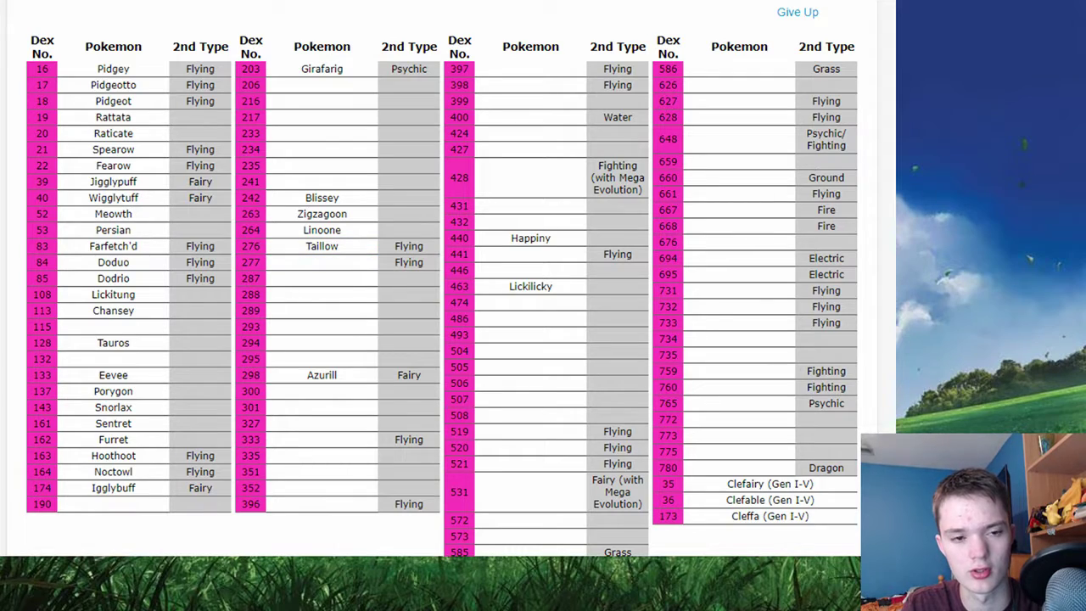
{"action": "type", "text": "swellow"}
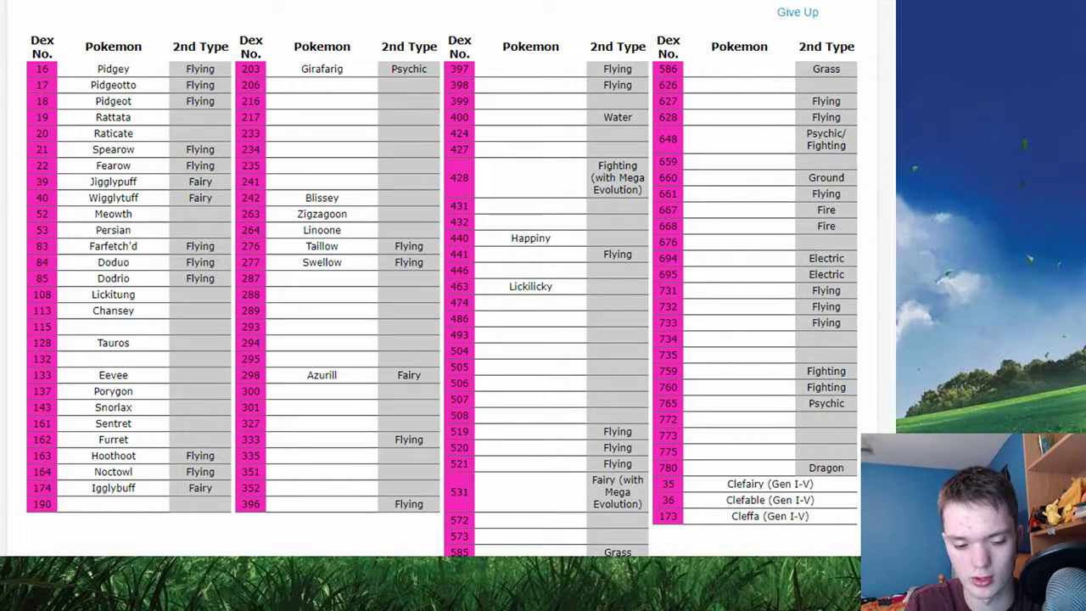
{"action": "type", "text": "swablu"}
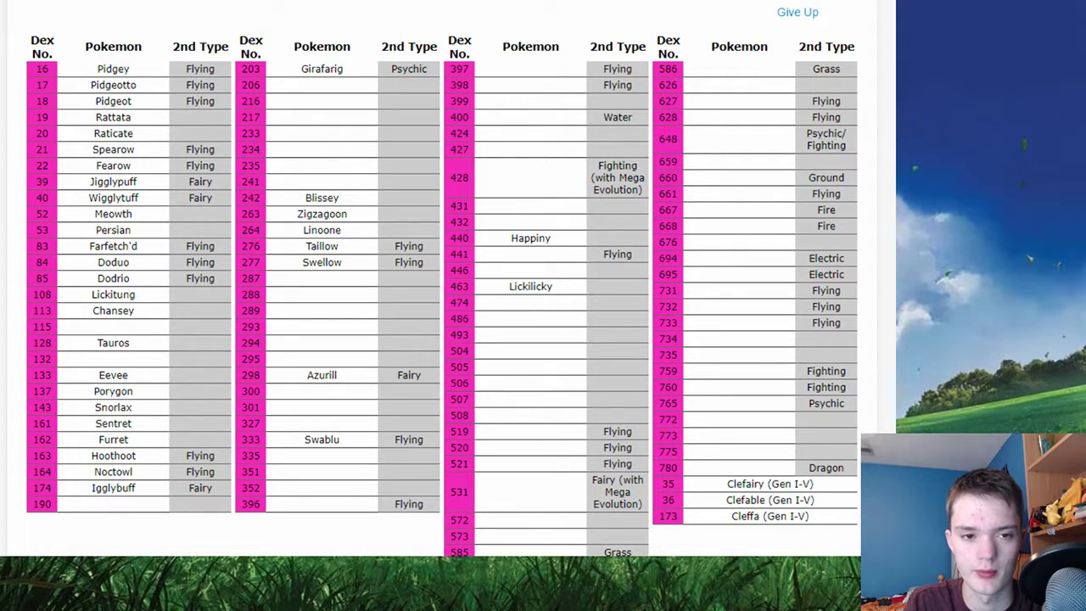
{"action": "type", "text": "bidoof"}
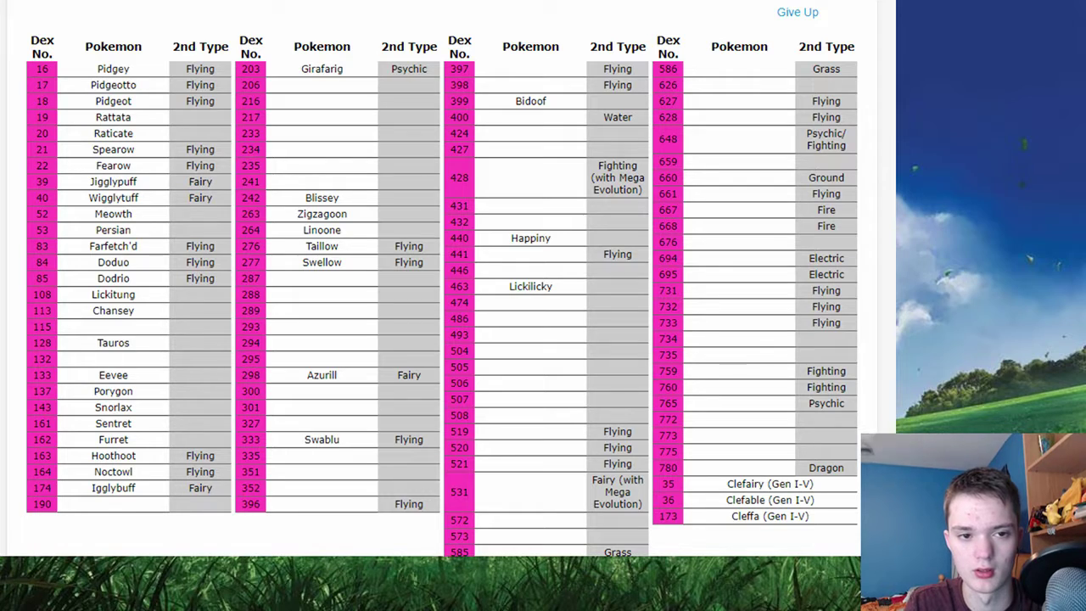
{"action": "type", "text": "bibarel"}
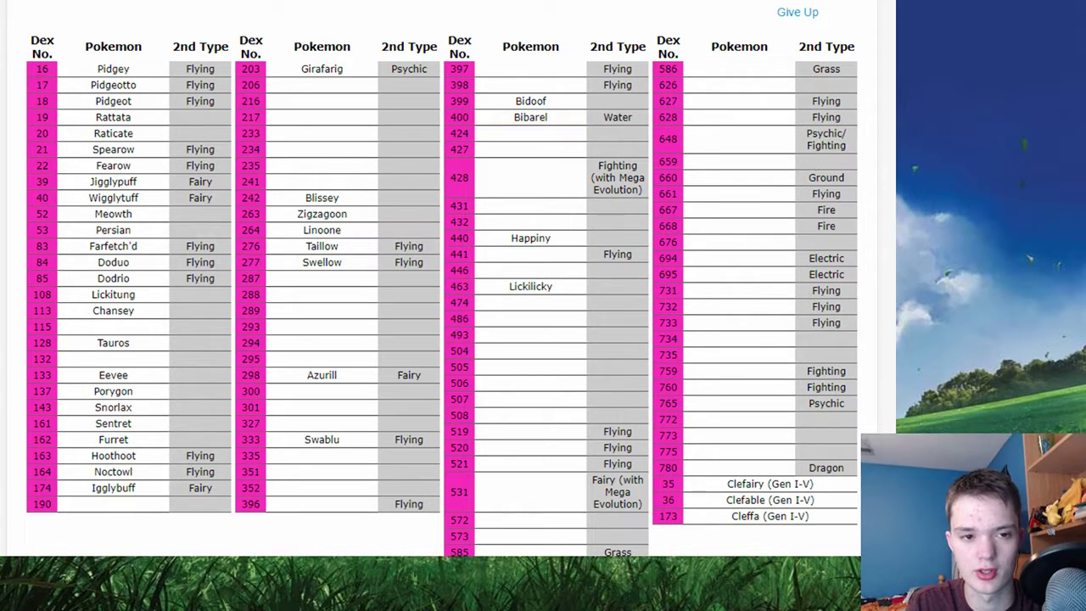
{"action": "type", "text": "starly"}
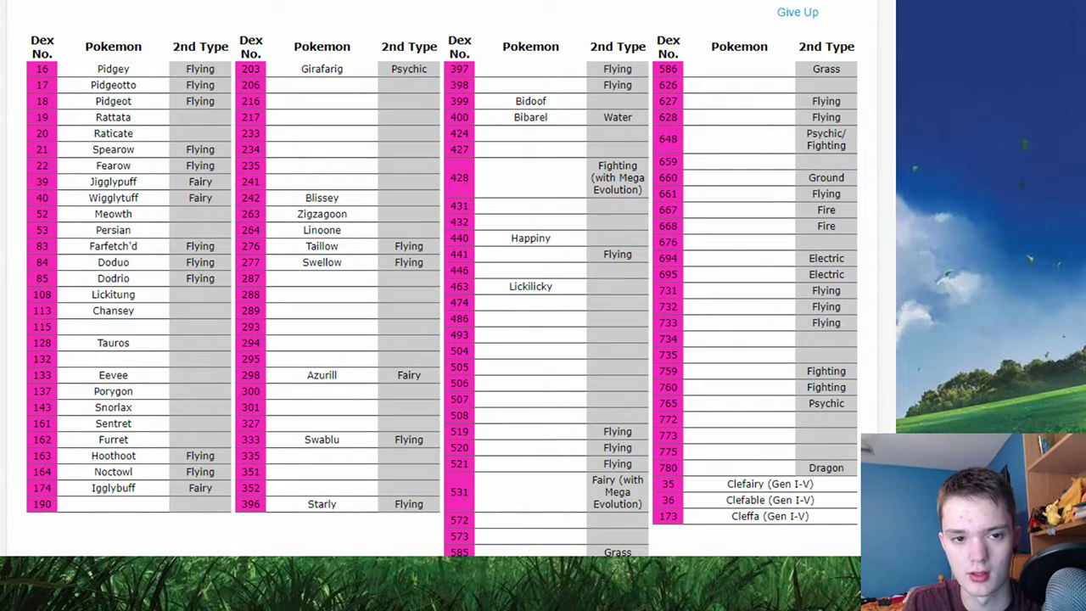
{"action": "type", "text": "staravia"}
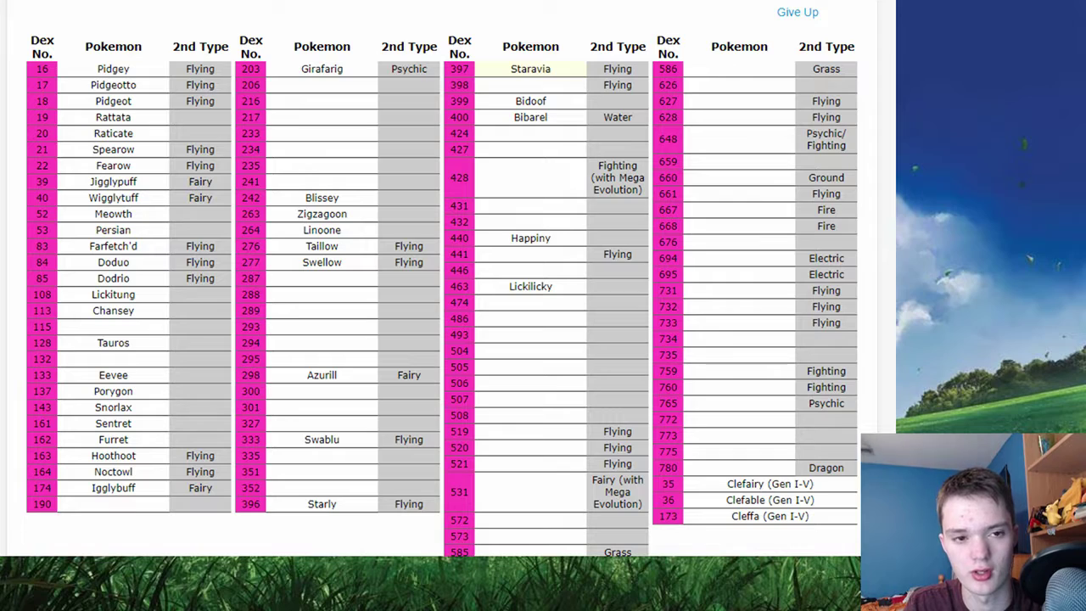
{"action": "type", "text": "staraptor"}
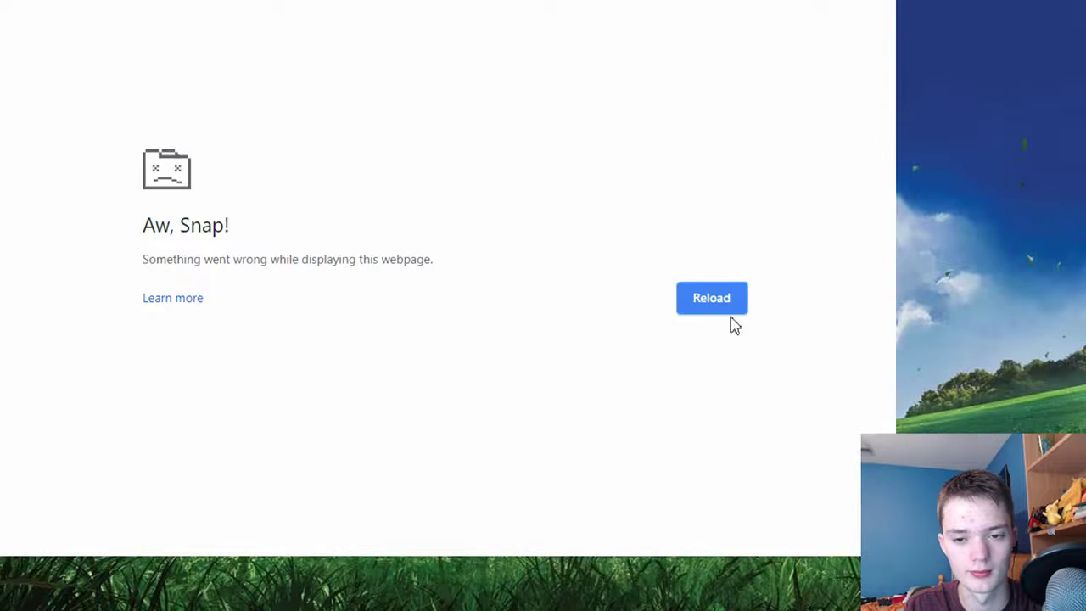
Reload the crashed 'Aw, Snap!' page to restore the blank quiz at 0/109
{"action": "left_click", "coordinate": [711, 297]}
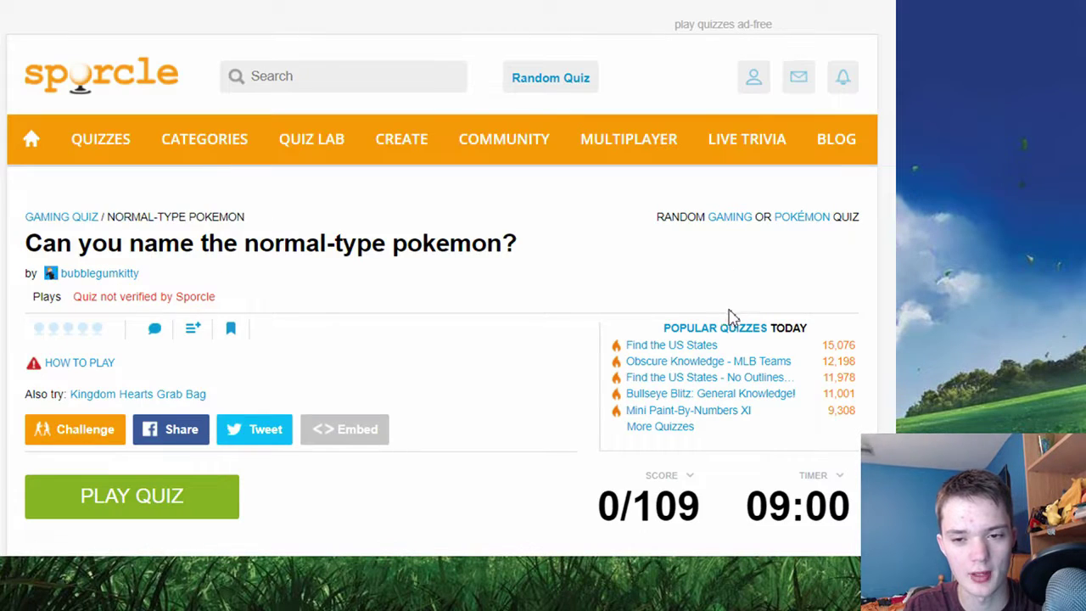
{"action": "scroll", "coordinate": [424, 339], "scroll_direction": "down", "scroll_amount": 5}
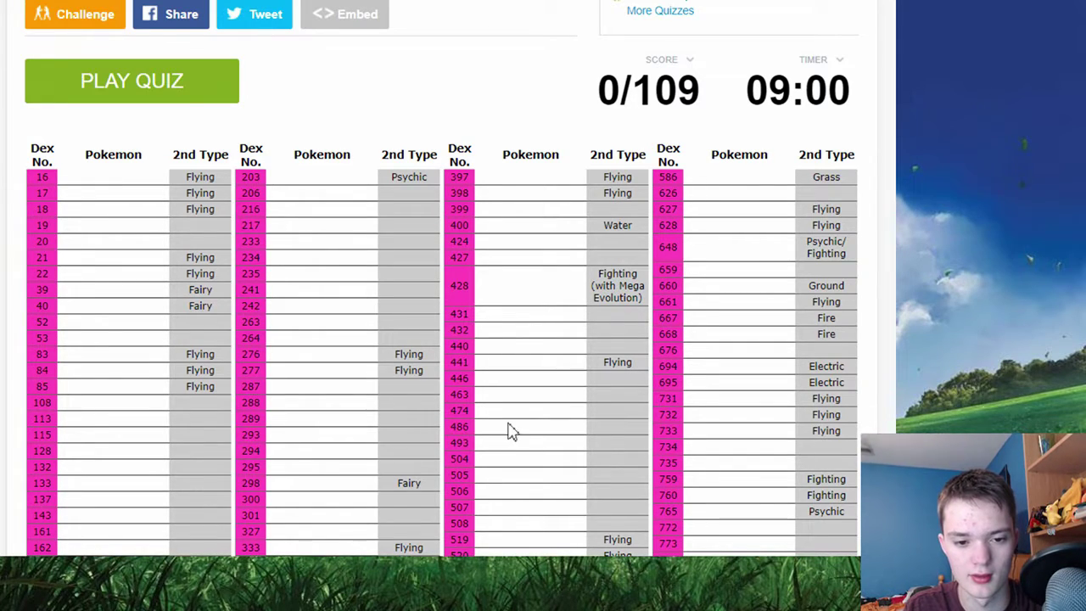
{"action": "scroll", "coordinate": [548, 491], "scroll_direction": "down", "scroll_amount": 1}
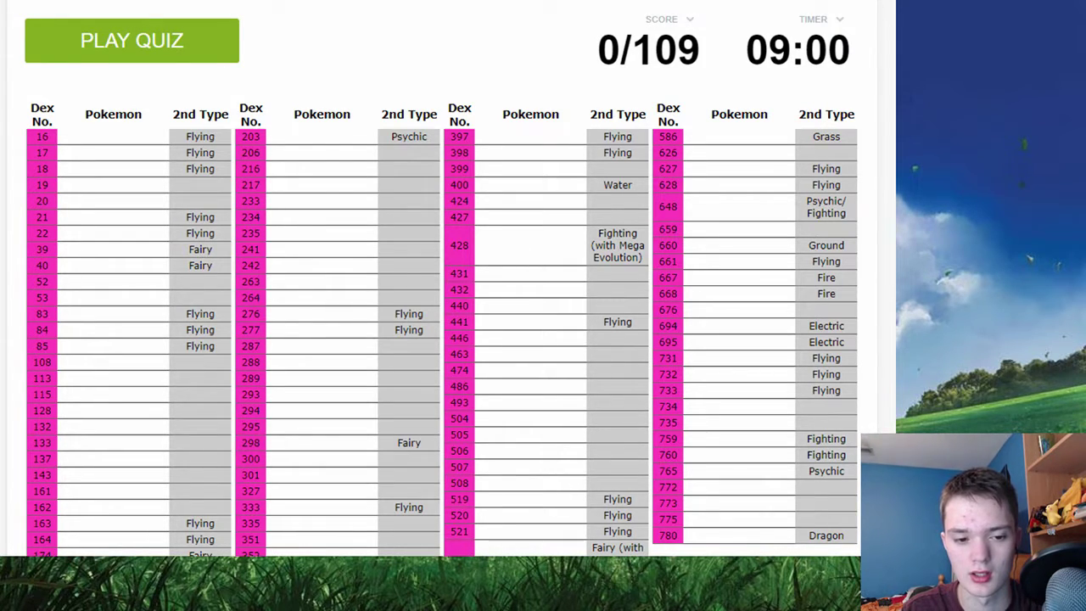
{"action": "scroll", "coordinate": [586, 475], "scroll_direction": "down", "scroll_amount": 1}
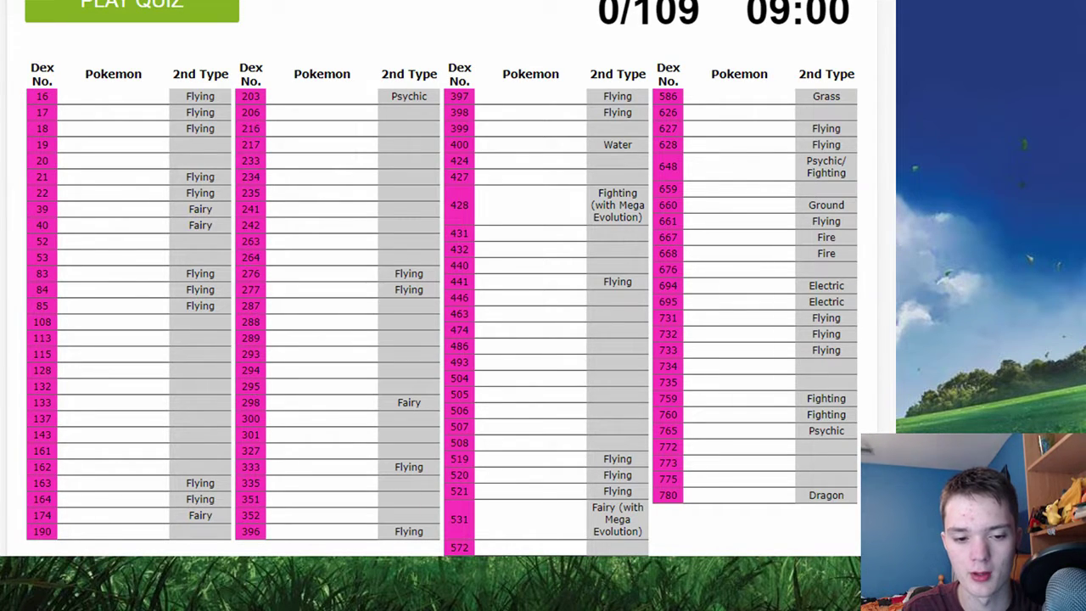
{"action": "scroll", "coordinate": [441, 306], "scroll_direction": "down", "scroll_amount": 1}
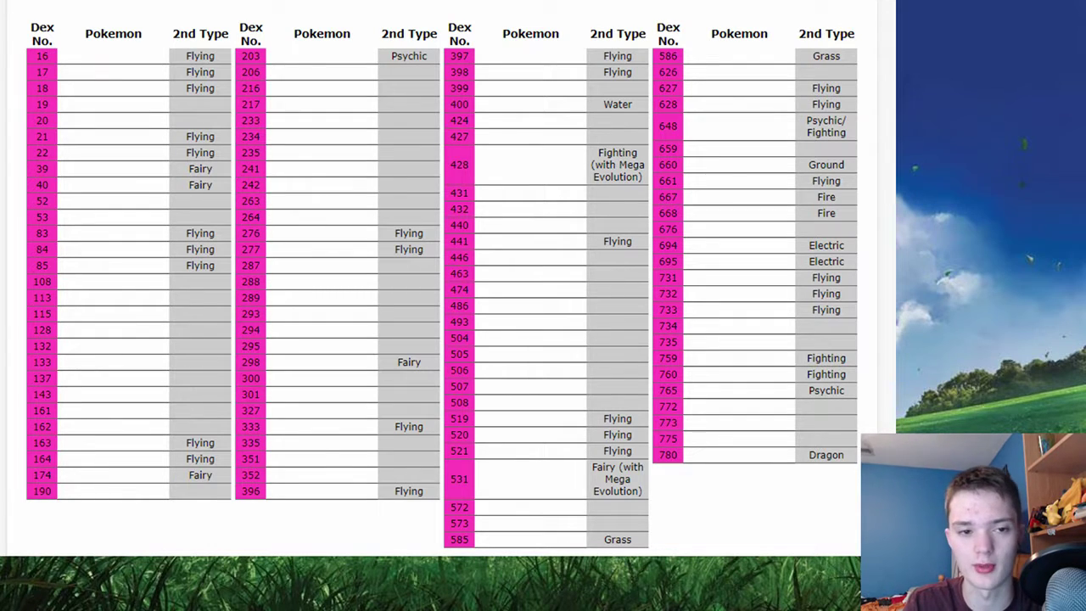
{"action": "type", "text": "Pidgey"}
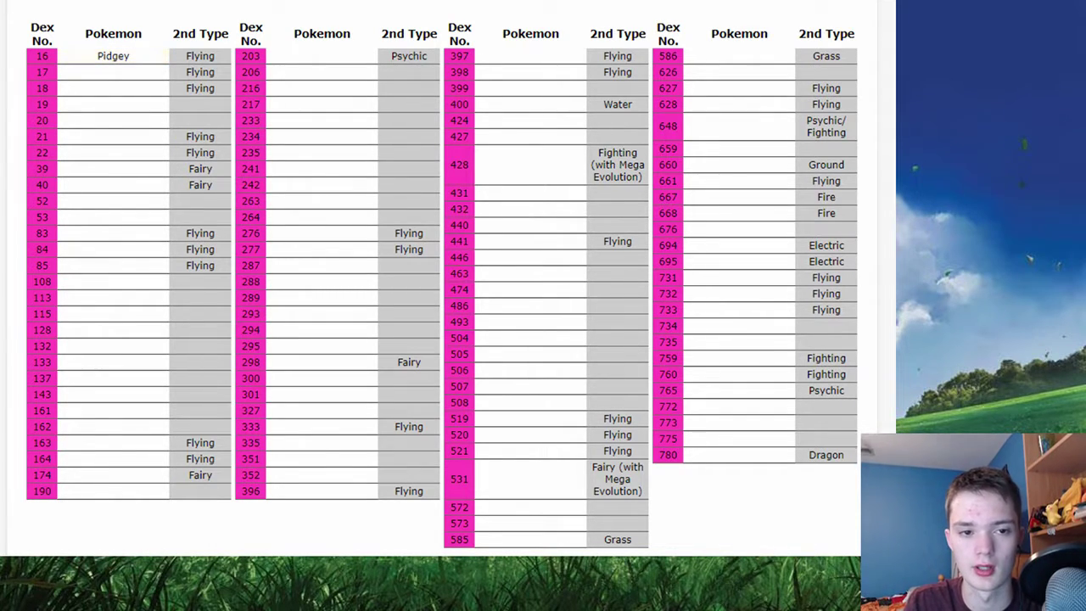
{"action": "type", "text": "Pidgeot"}
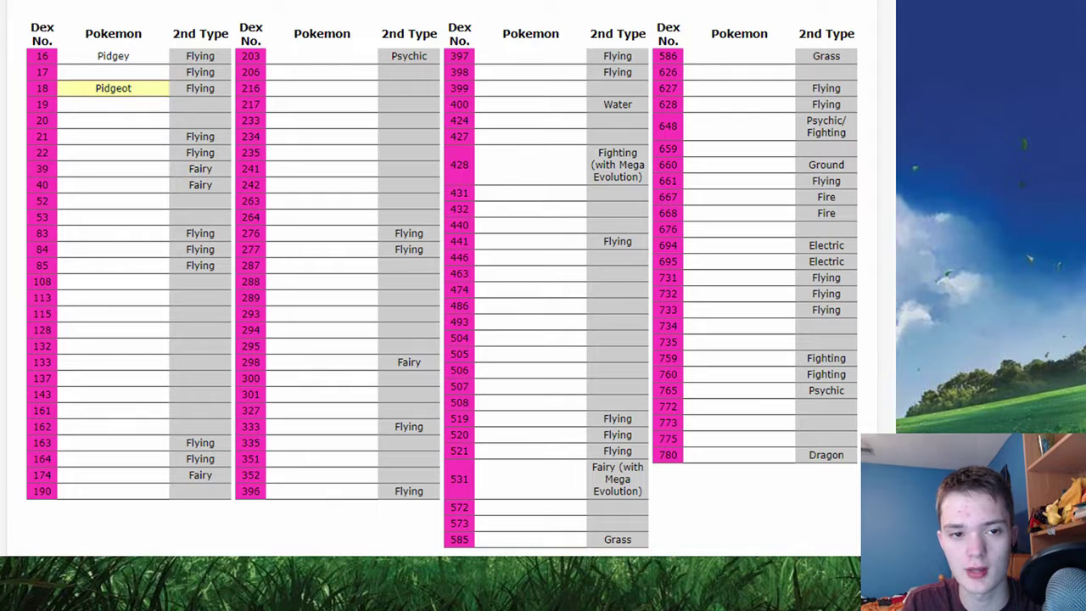
{"action": "type", "text": "Pidgeotto"}
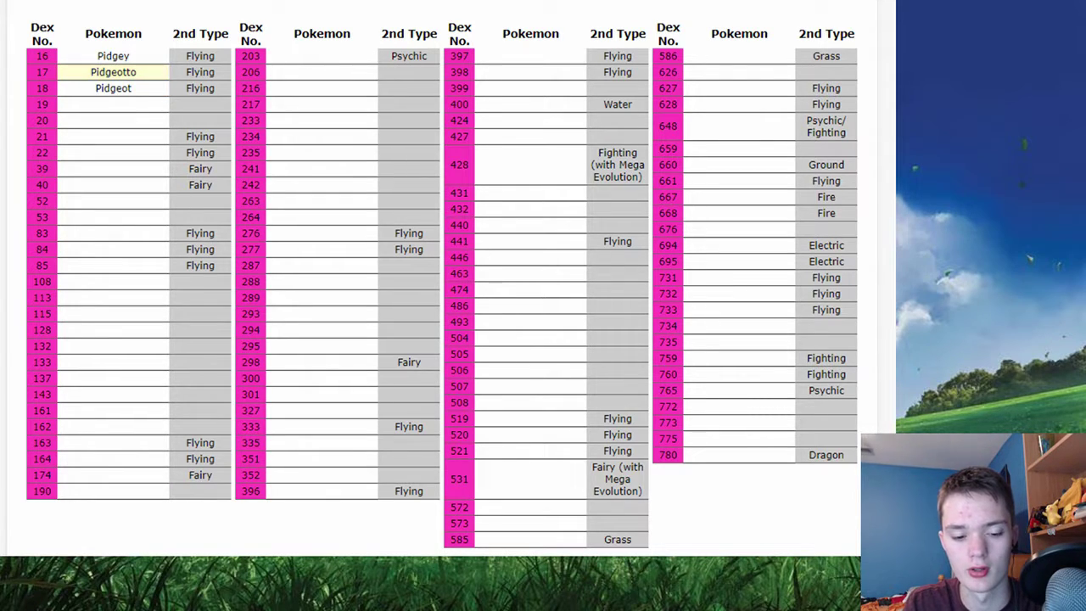
{"action": "type", "text": "Rattata"}
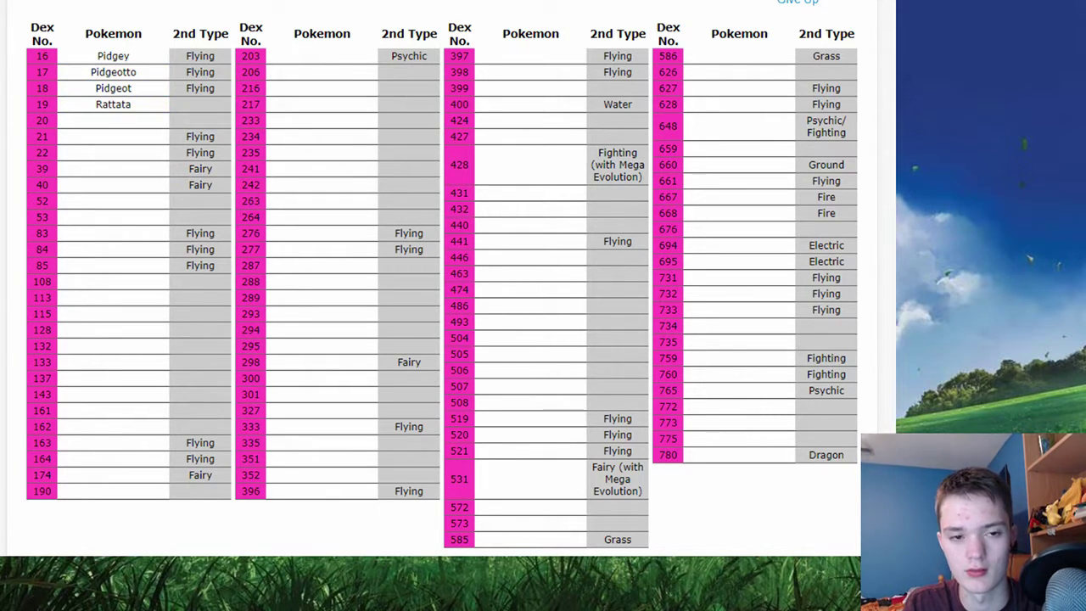
{"action": "type", "text": "Raticate"}
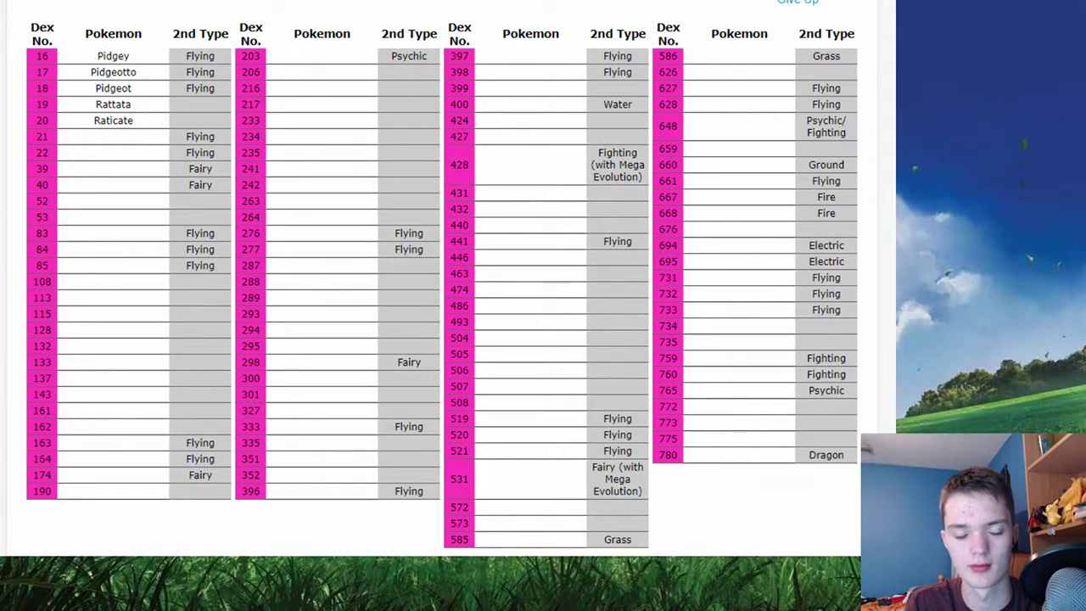
{"action": "type", "text": "sentret"}
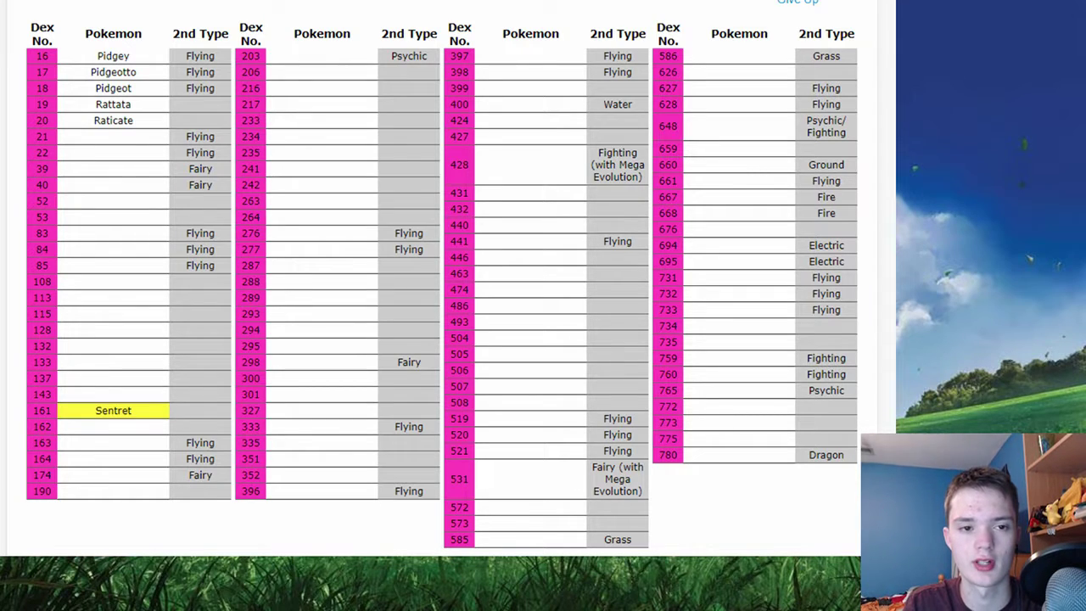
{"action": "type", "text": "furret"}
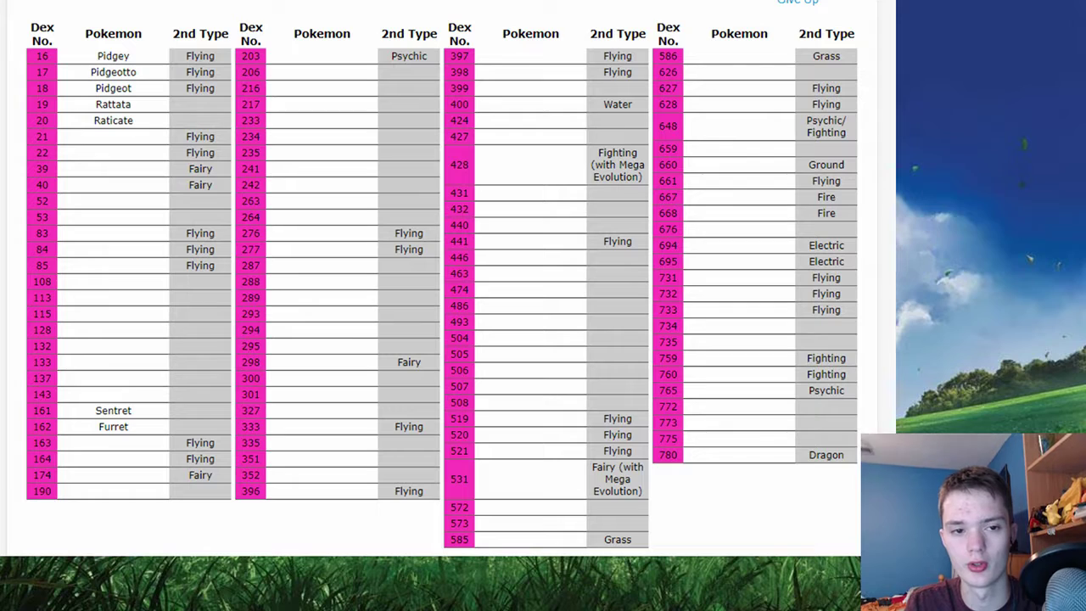
{"action": "type", "text": "hoothoot"}
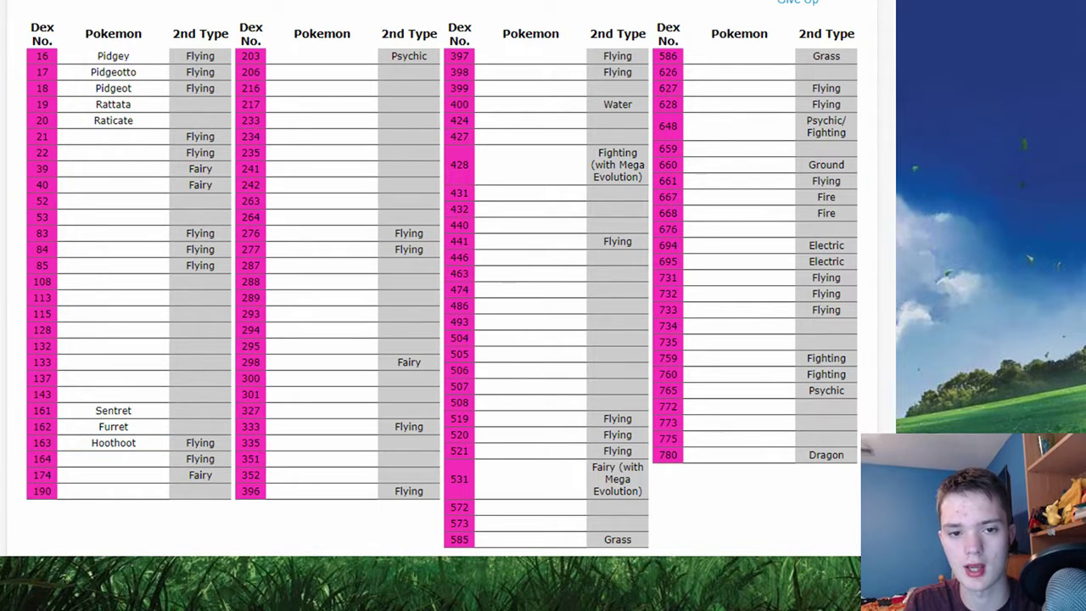
{"action": "type", "text": "noctowl"}
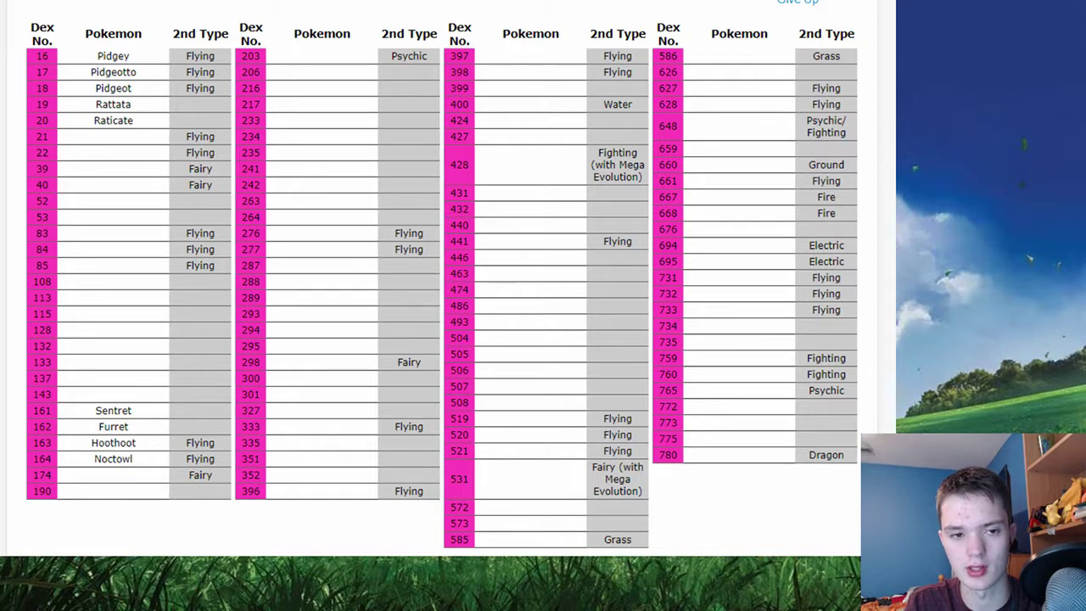
{"action": "type", "text": "linoone"}
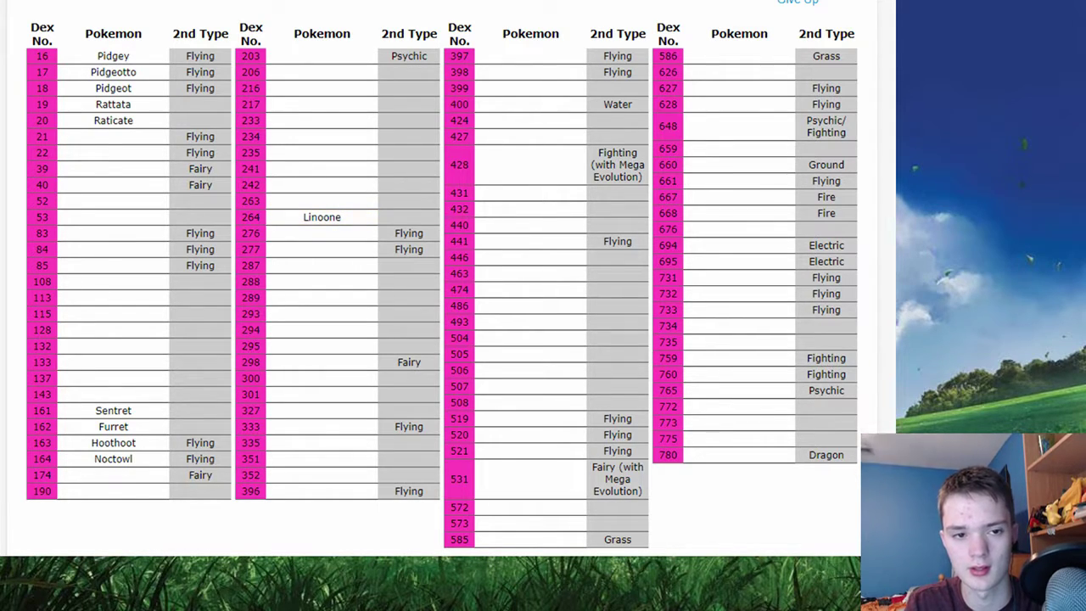
{"action": "type", "text": "zigzagoon"}
{"action": "type", "text": "taillow"}
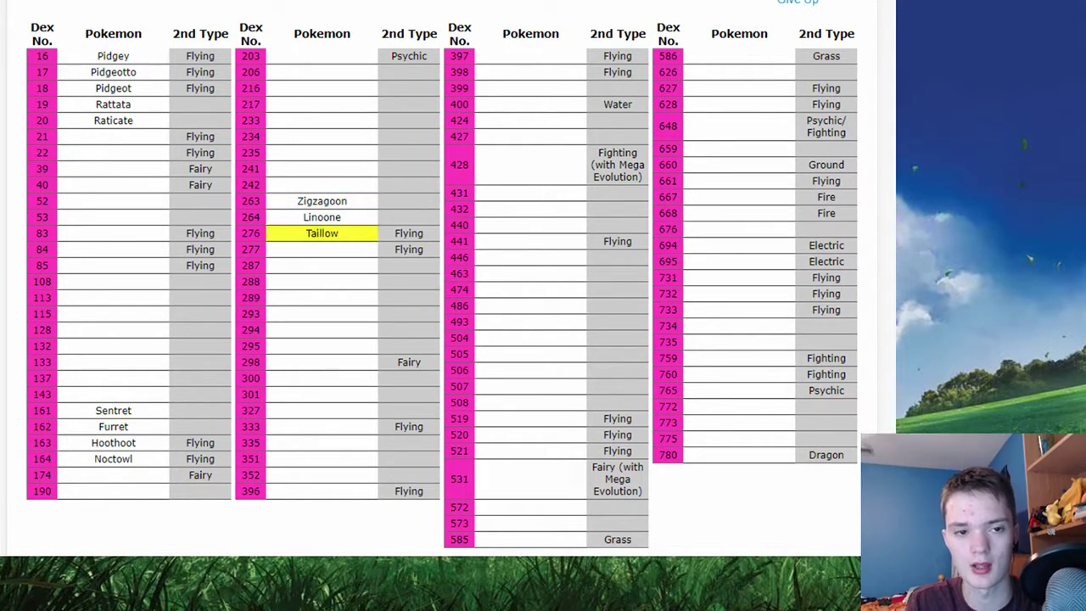
{"action": "type", "text": "swellow"}
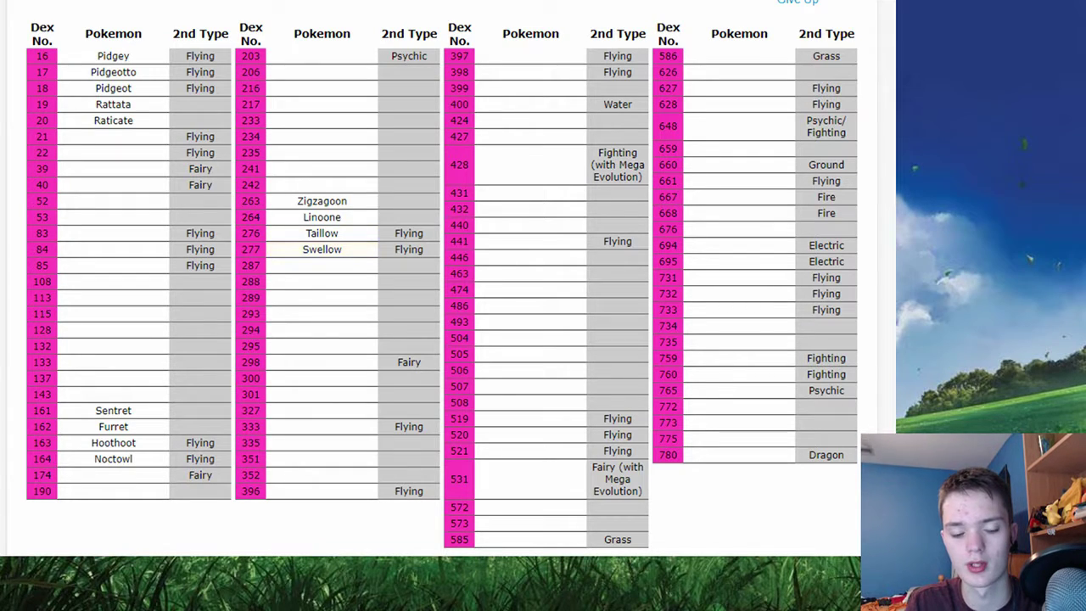
{"action": "type", "text": "bidoof"}
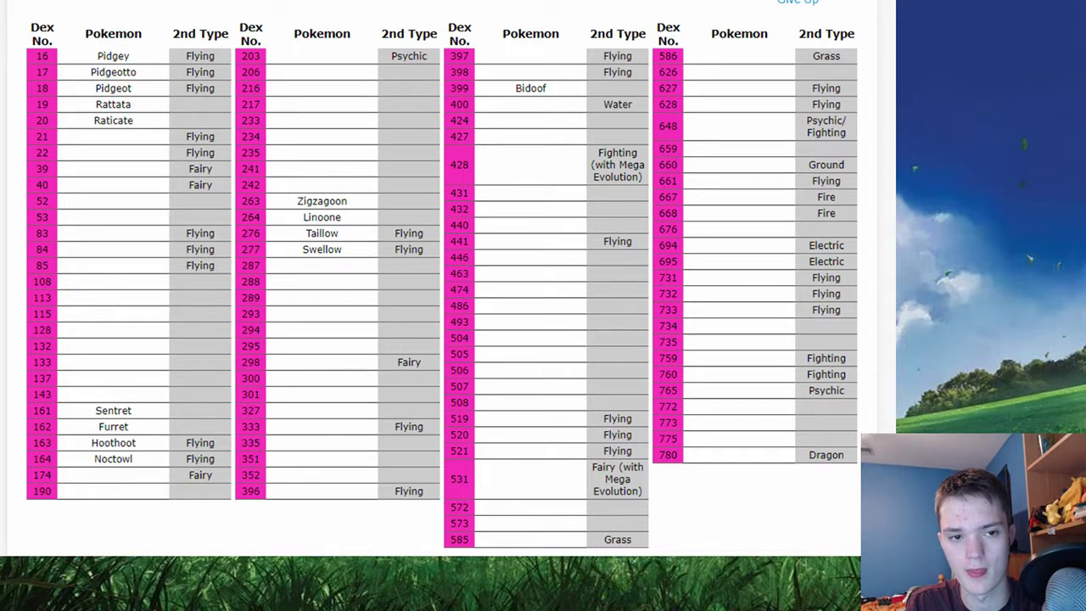
{"action": "type", "text": "bibarel"}
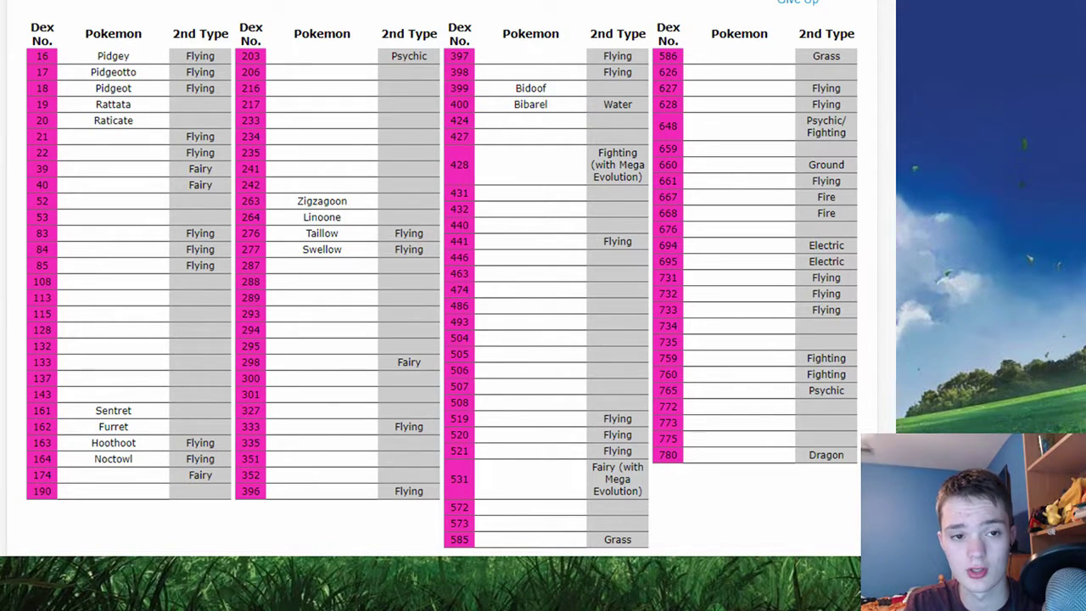
{"action": "type", "text": "starly"}
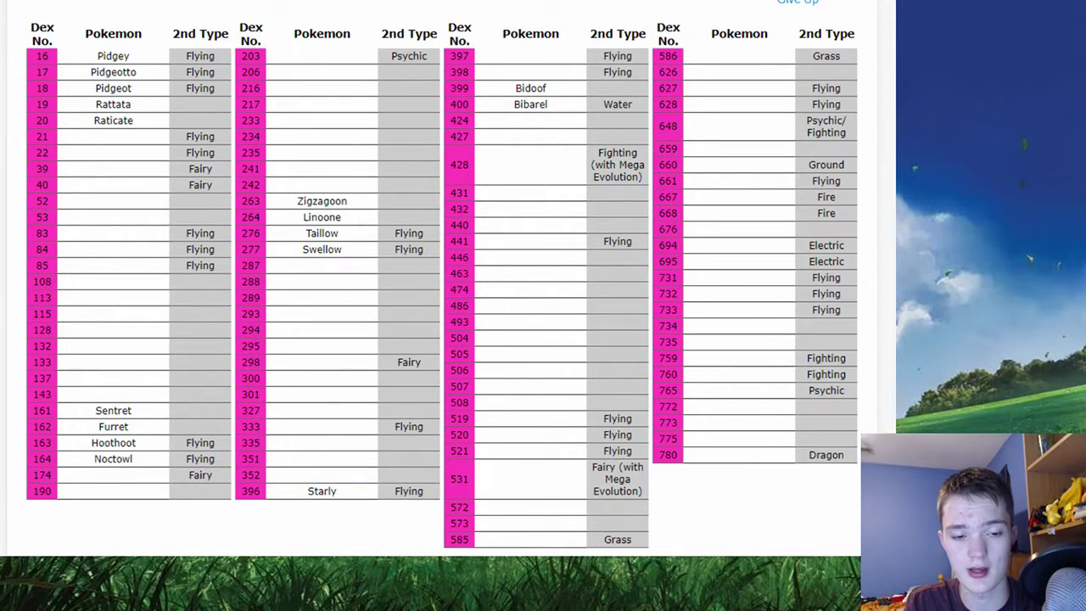
{"action": "type", "text": "staravia"}
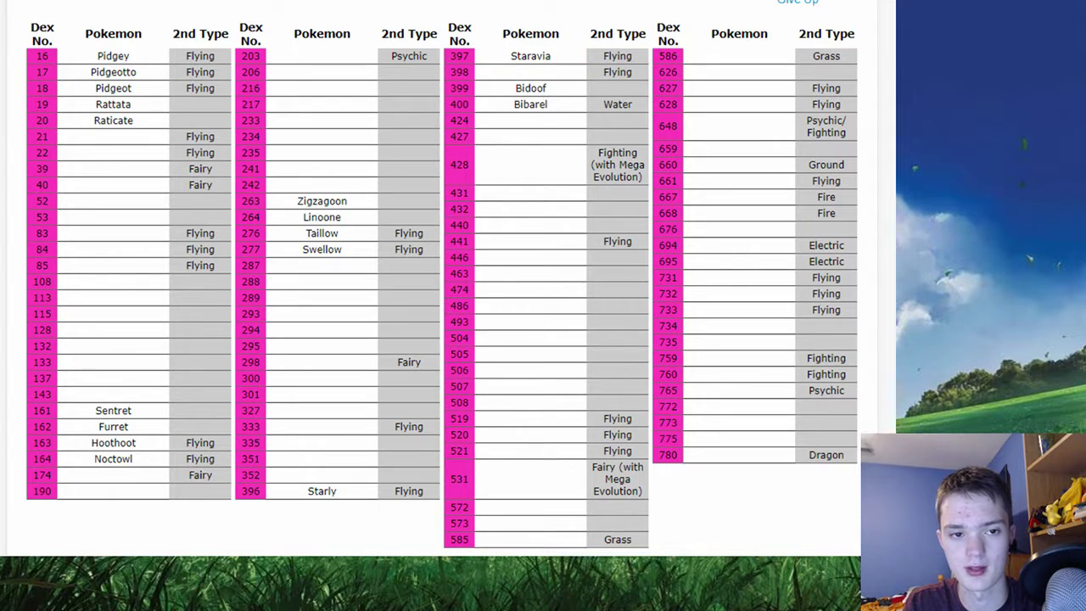
{"action": "type", "text": "staraptor"}
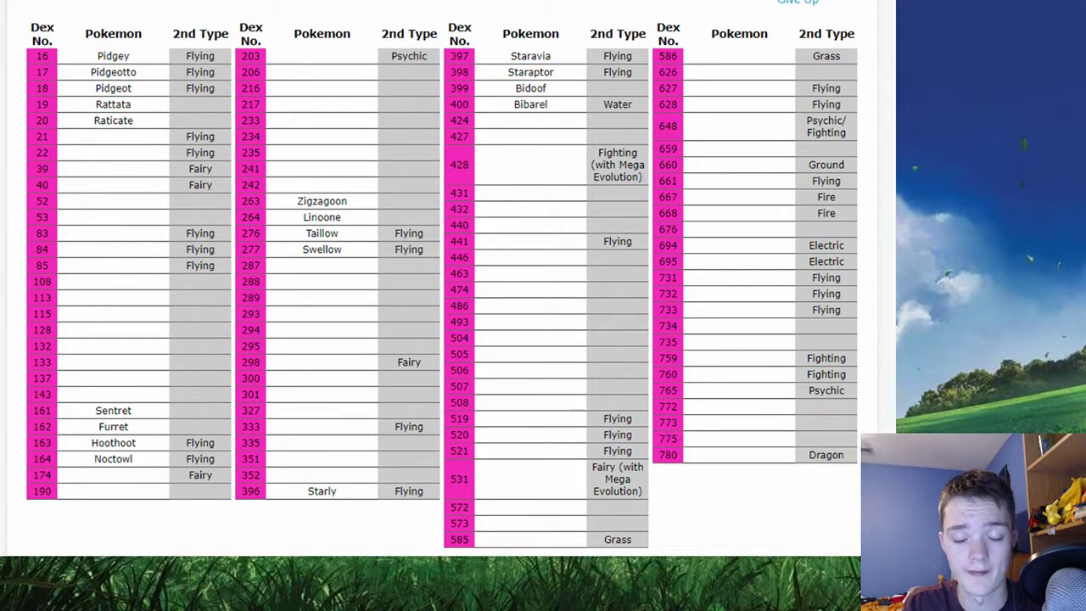
{"action": "type", "text": "patrat"}
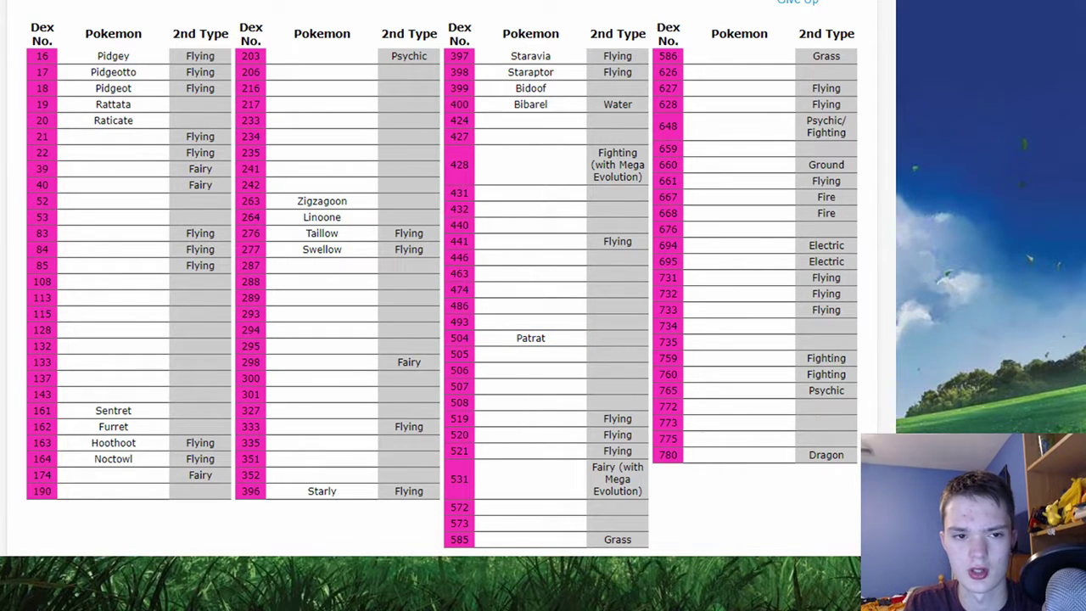
{"action": "type", "text": "watchog"}
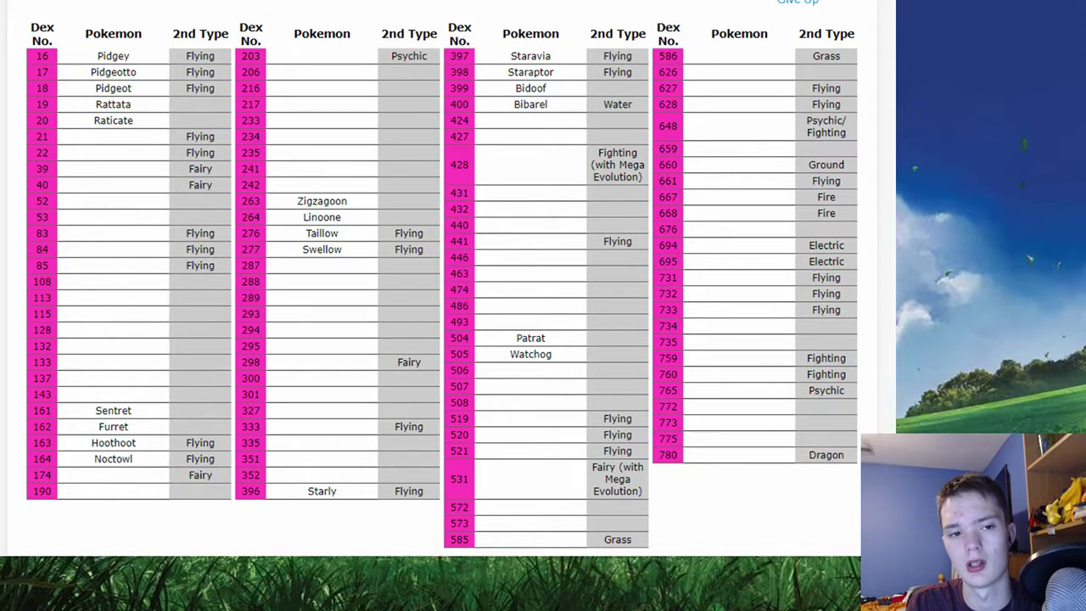
{"action": "type", "text": "lillipup"}
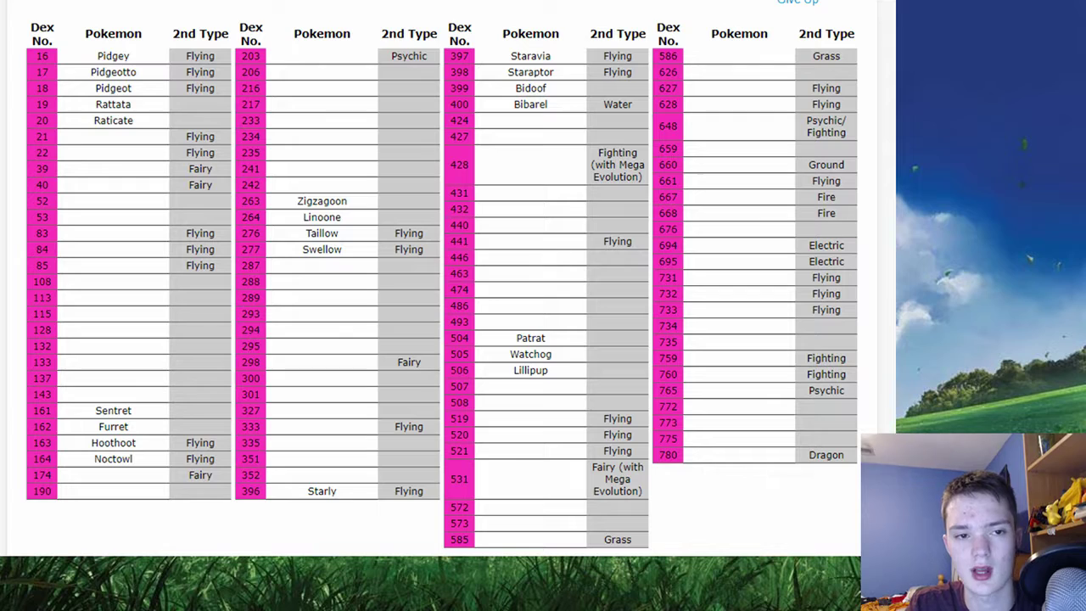
{"action": "type", "text": "stoutland"}
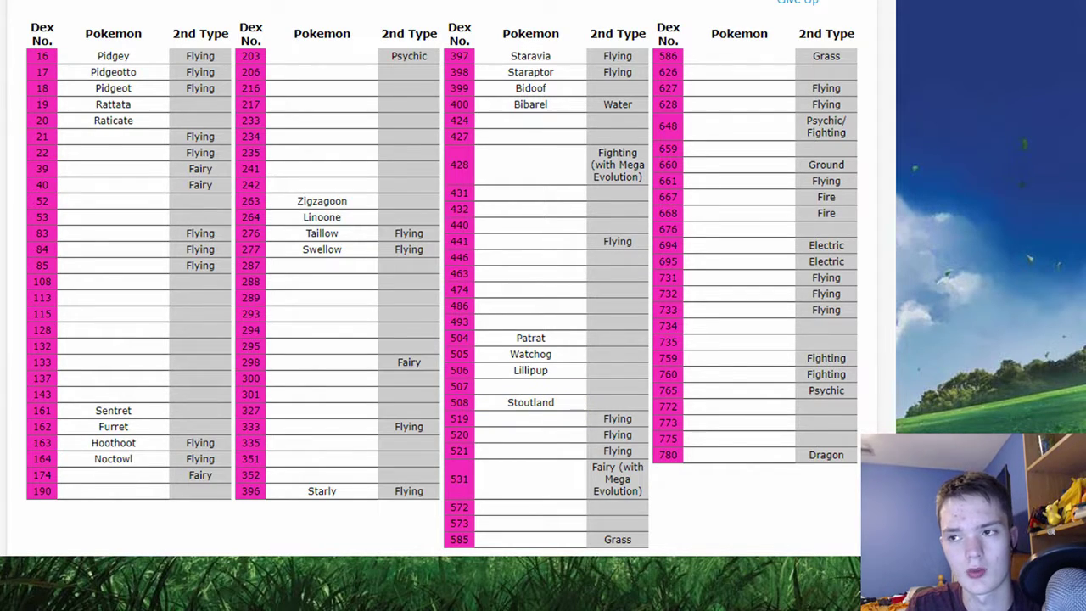
{"action": "type", "text": "herdier"}
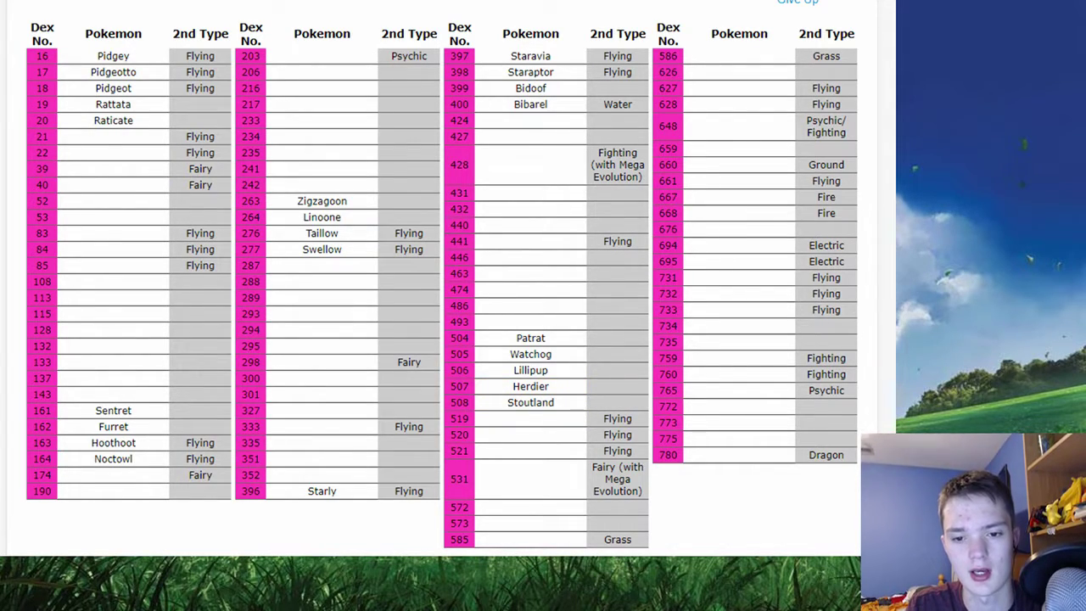
{"action": "type", "text": "pidove"}
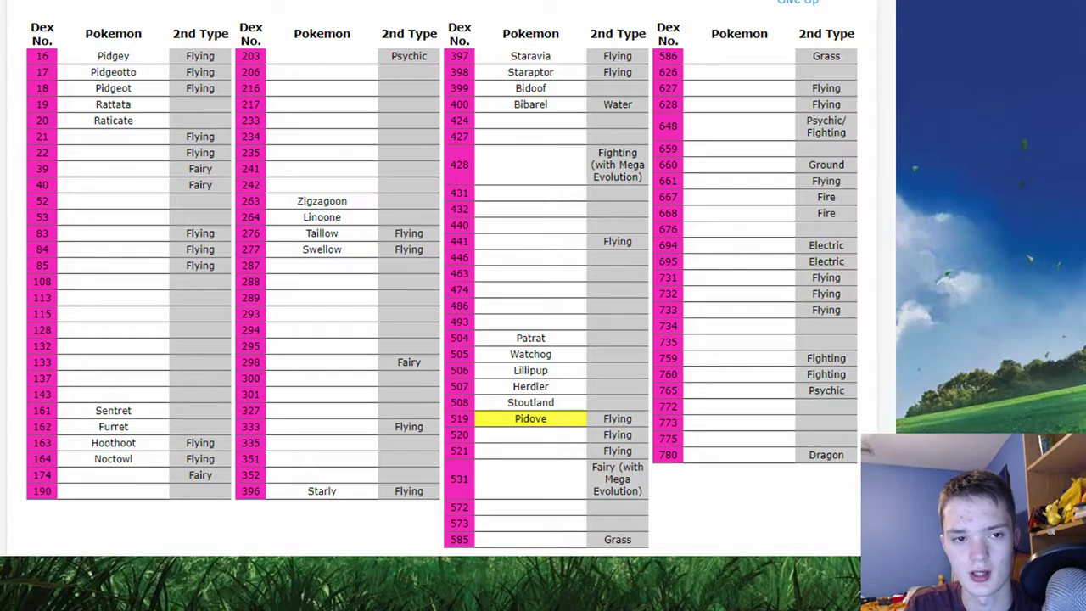
{"action": "type", "text": "tranquill"}
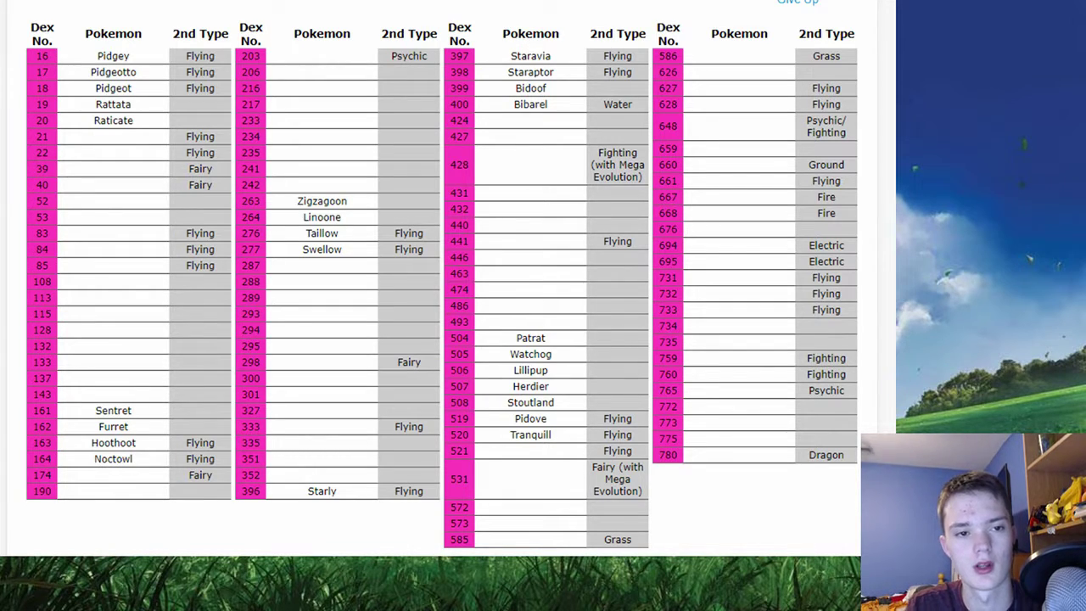
{"action": "type", "text": "unfezant"}
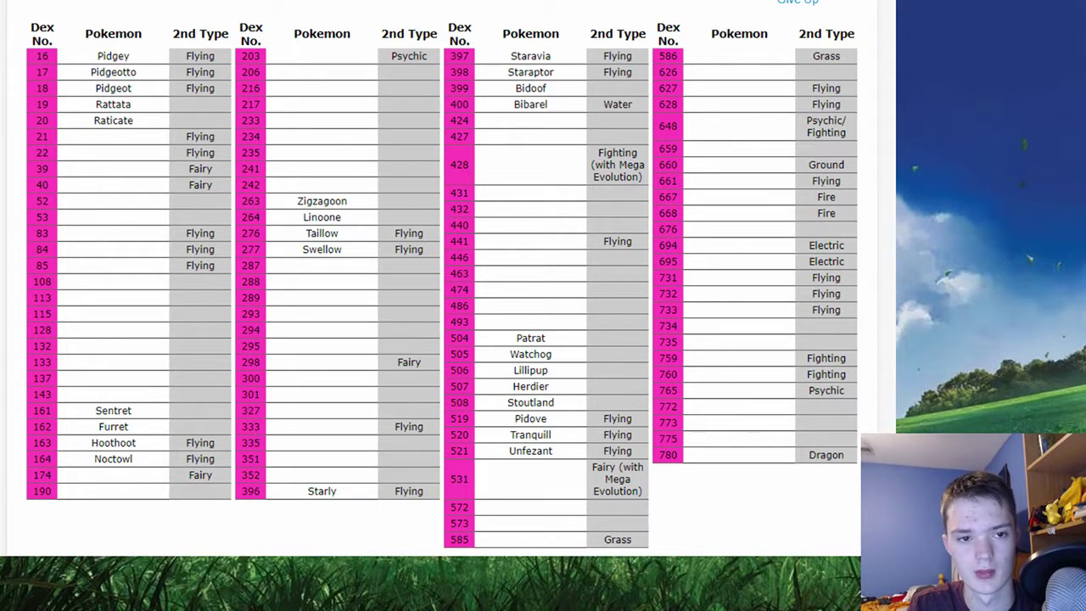
{"action": "type", "text": "audino"}
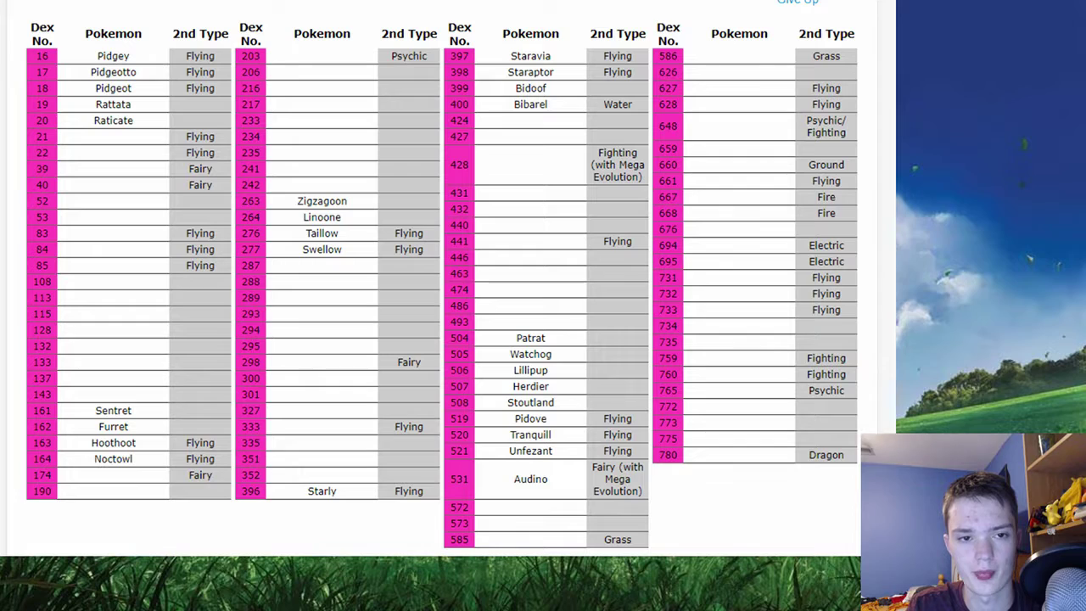
{"action": "type", "text": "bunnelby"}
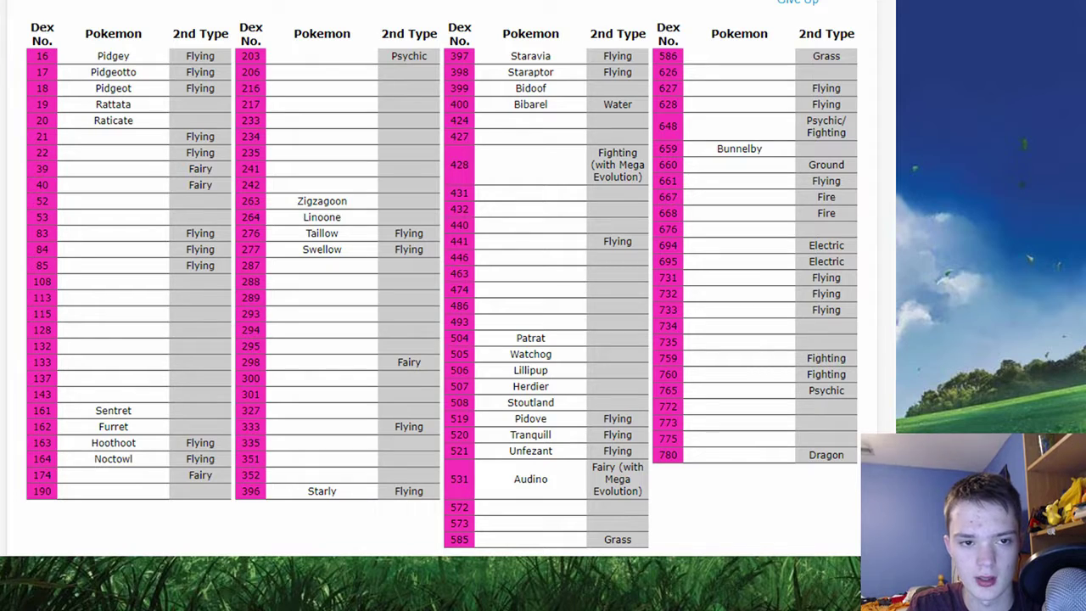
{"action": "type", "text": "diggersby"}
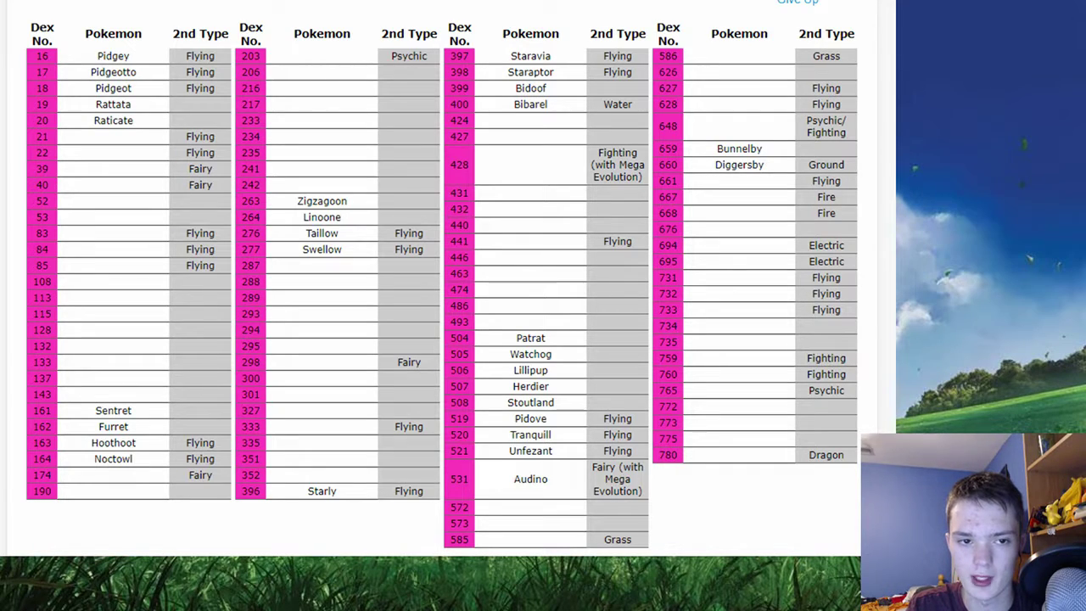
{"action": "type", "text": "fletchling"}
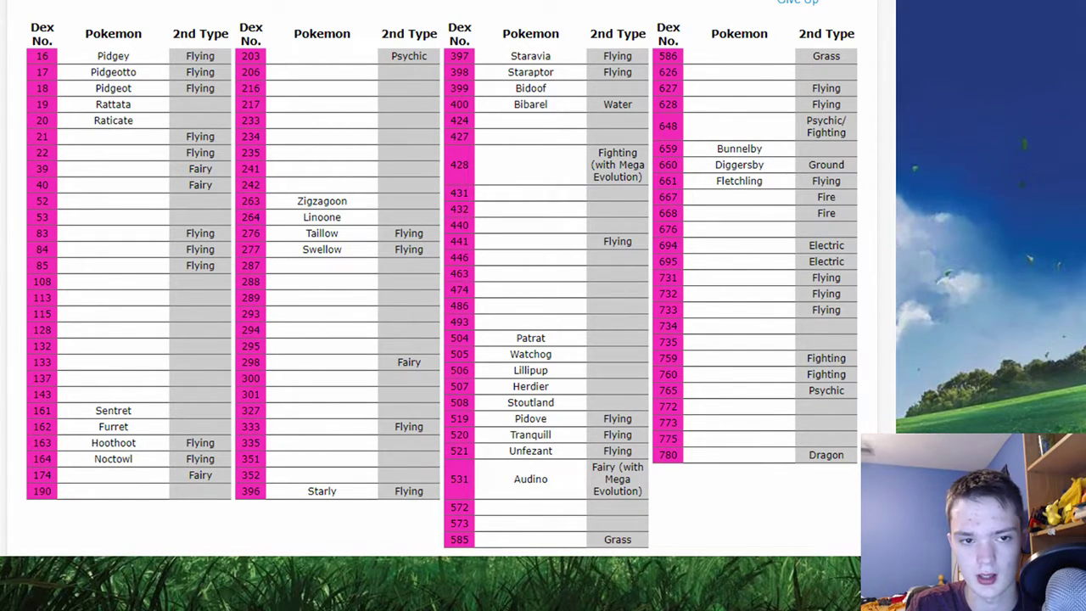
{"action": "type", "text": "toucannon"}
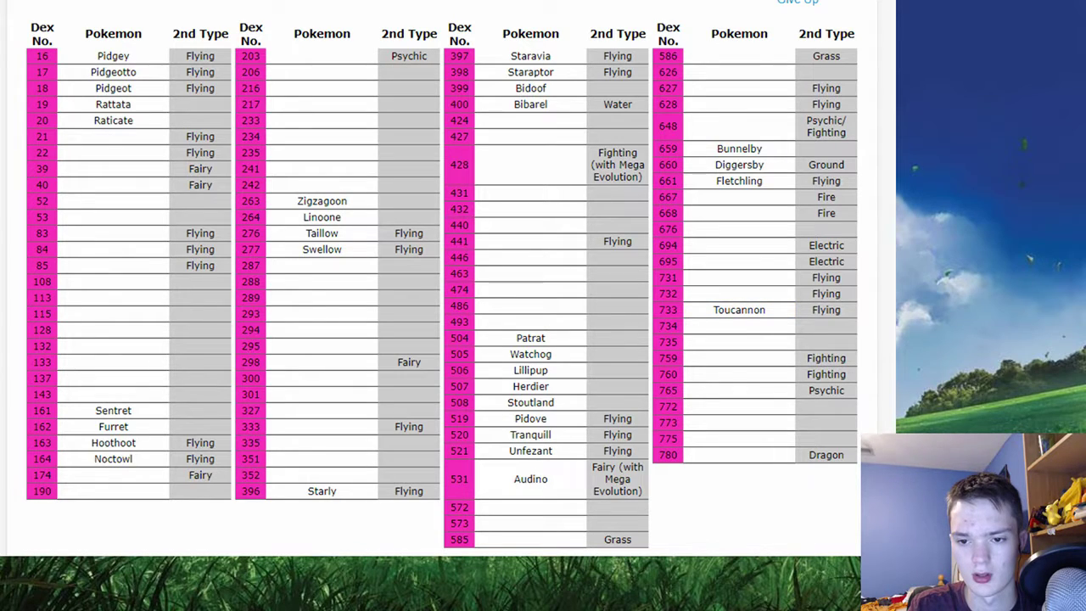
{"action": "type", "text": "pikipek"}
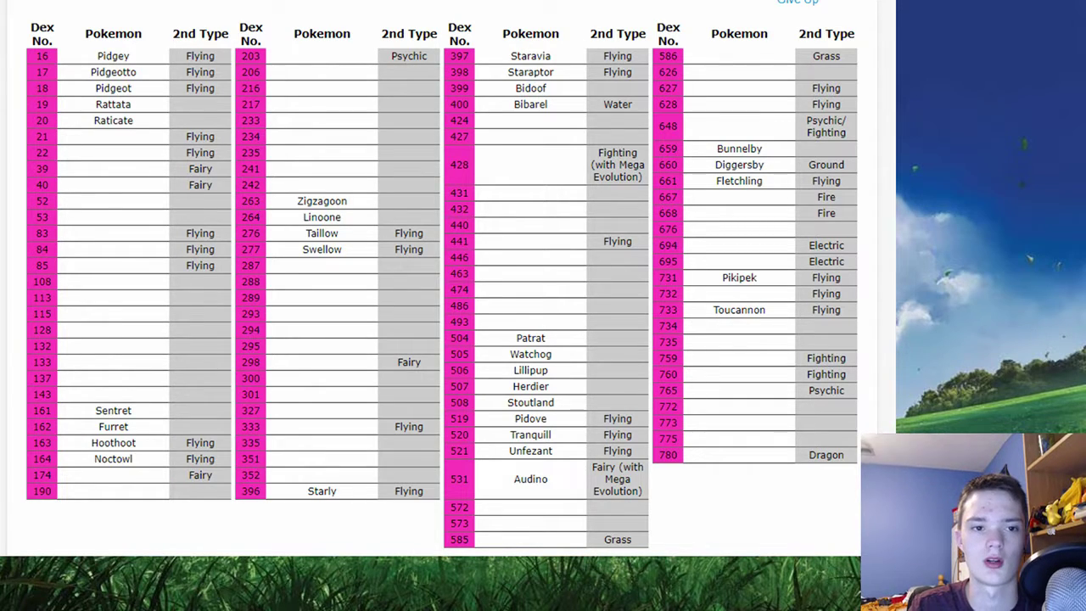
{"action": "type", "text": "trumbeak"}
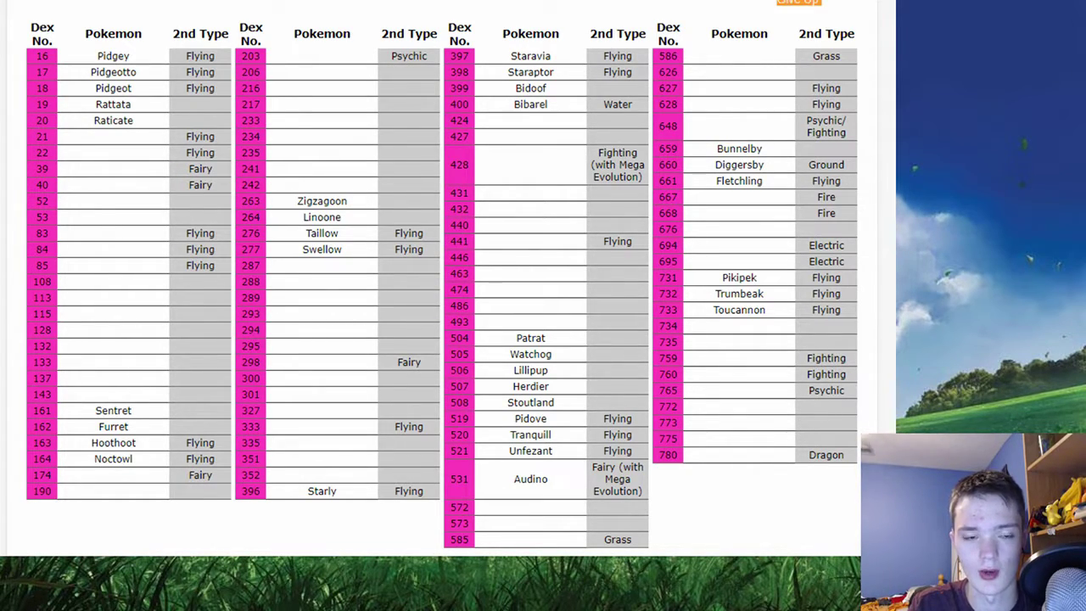
{"action": "type", "text": "yungoos"}
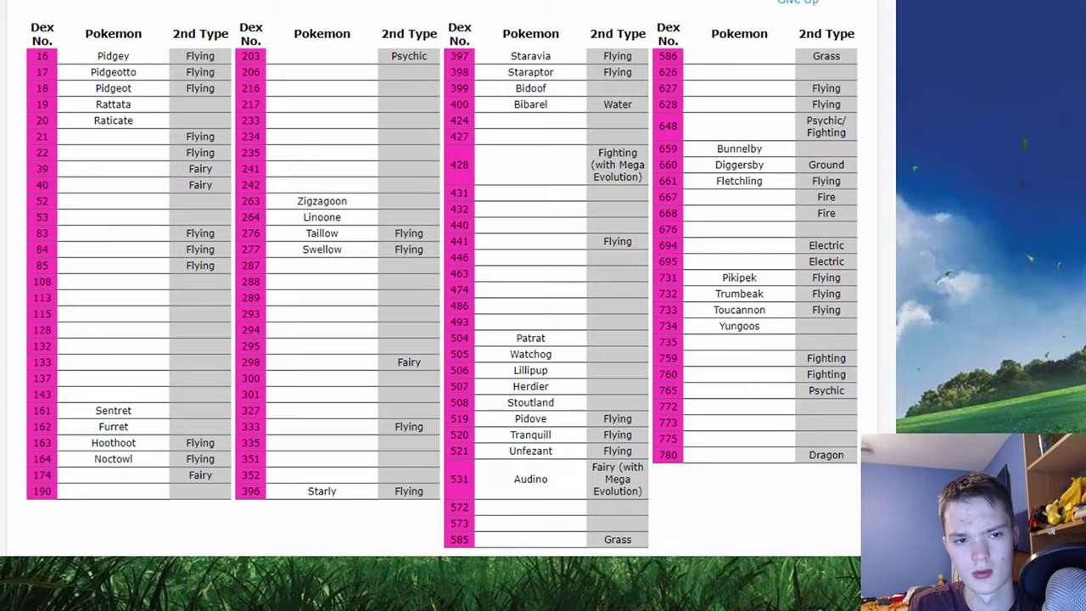
{"action": "type", "text": "zangoose"}
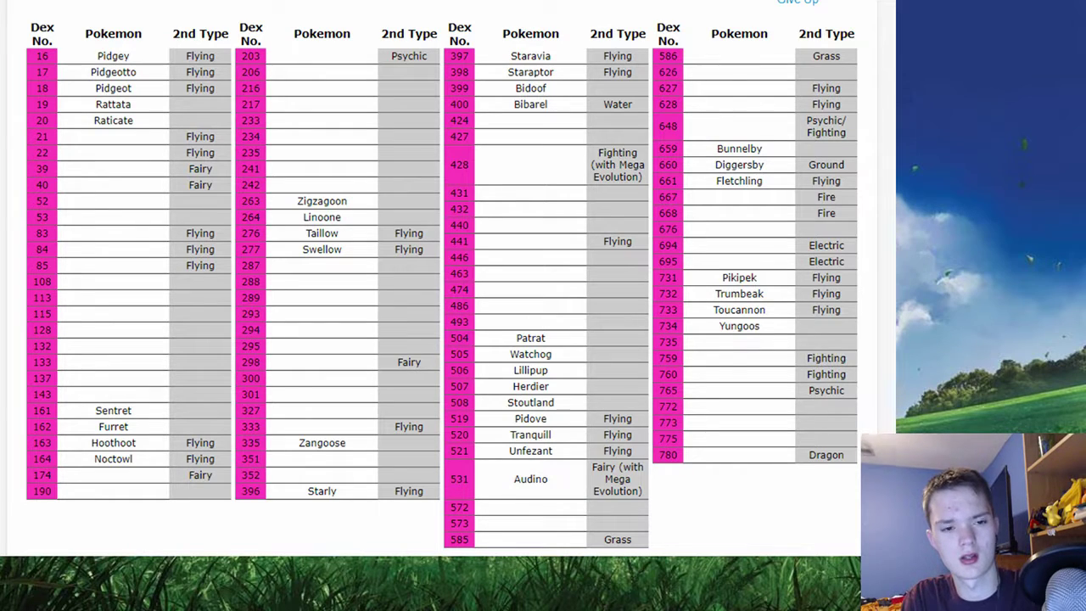
{"action": "type", "text": "gumshoos"}
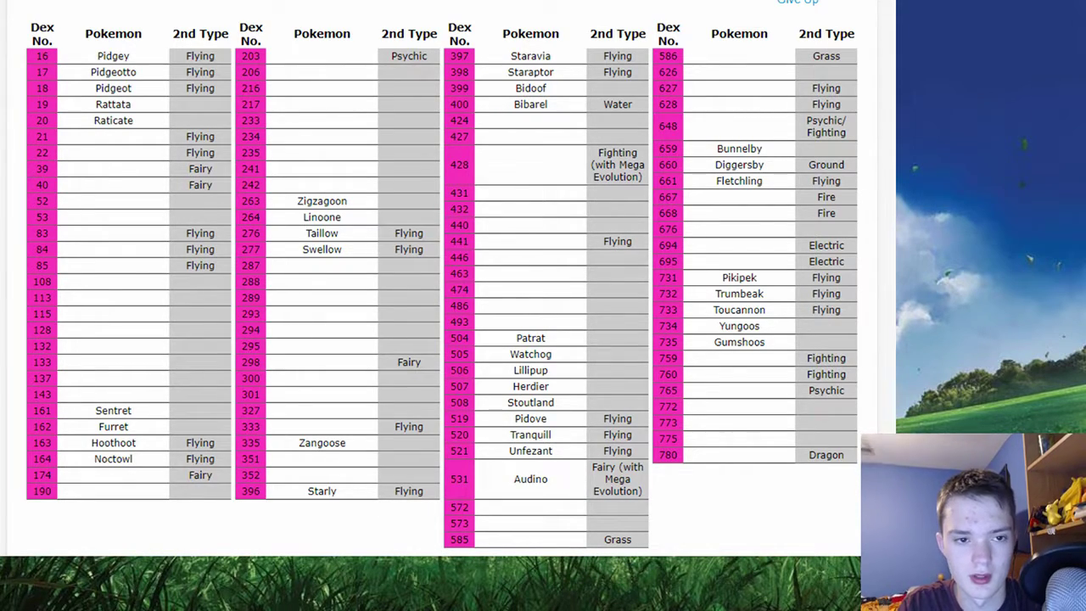
{"action": "type", "text": "fearowspearow"}
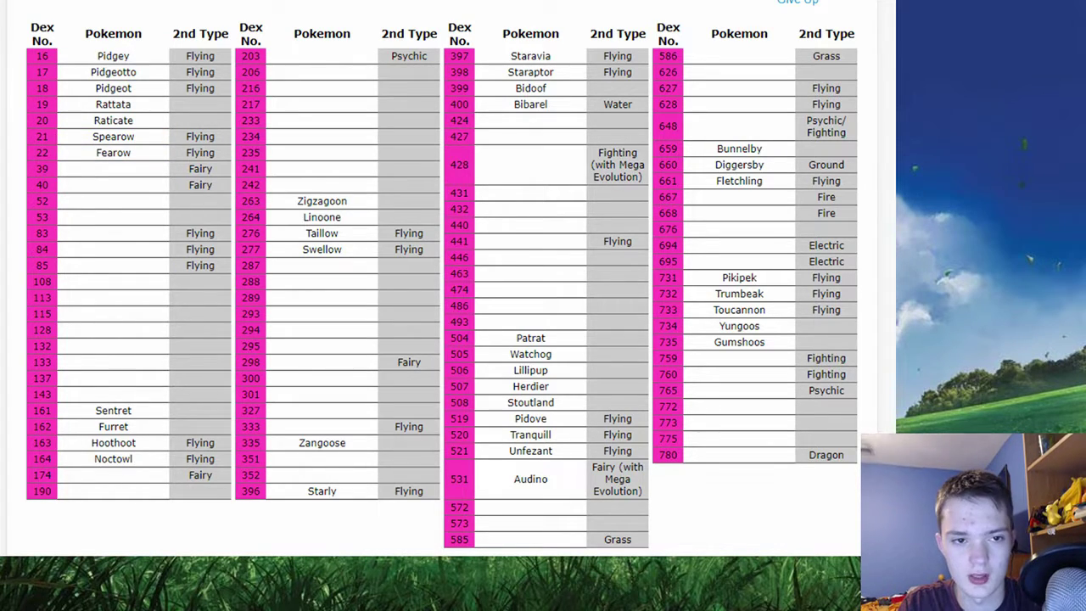
{"action": "type", "text": "jigglypuff"}
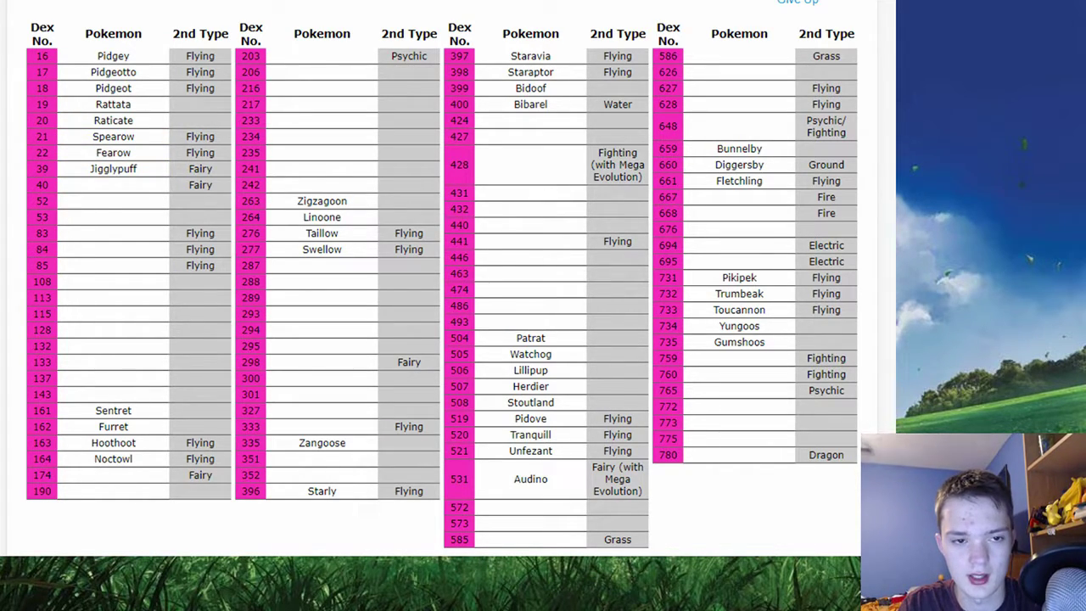
{"action": "type", "text": "wigglytuff"}
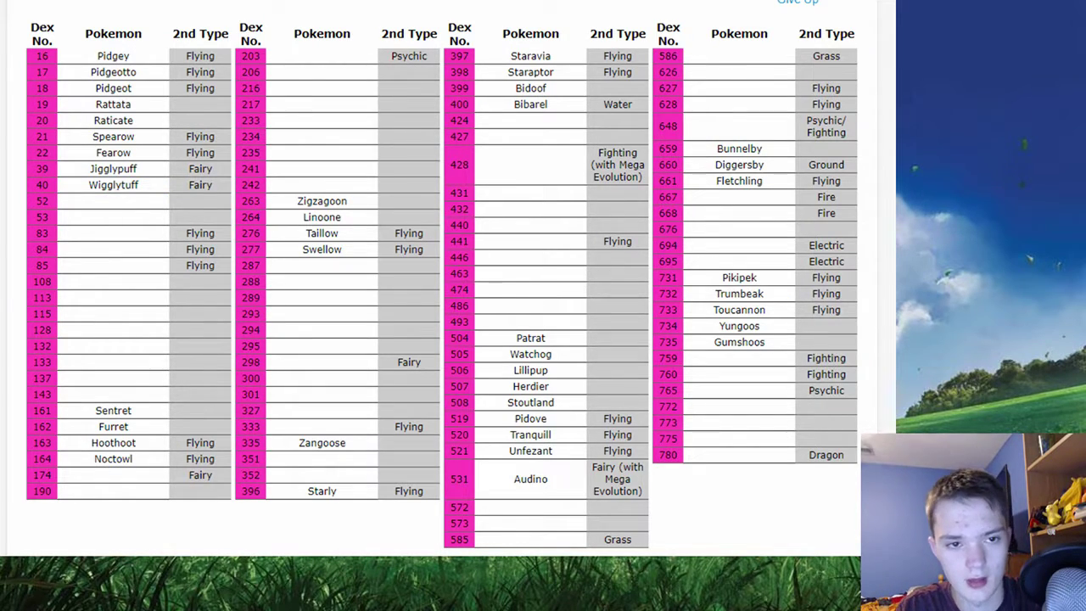
{"action": "type", "text": "igglybuff"}
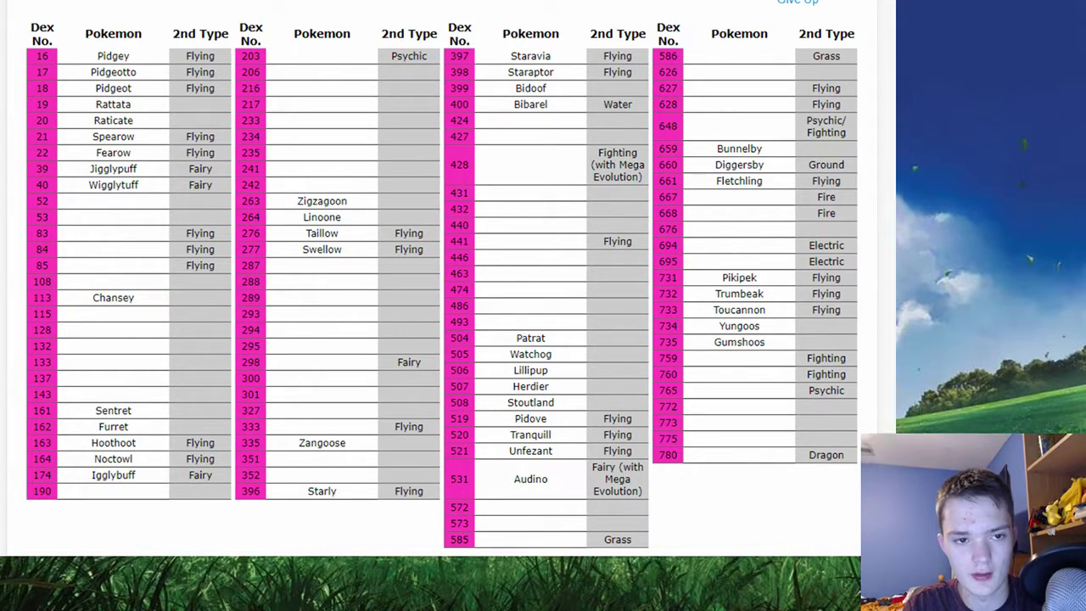
{"action": "type", "text": "farfetch'd"}
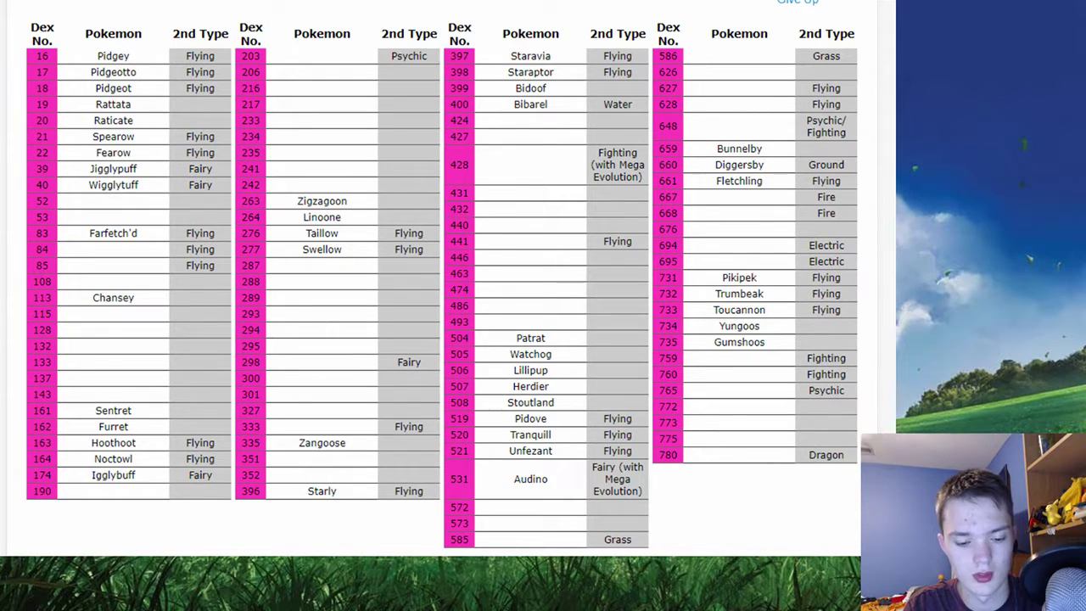
{"action": "type", "text": "meowth"}
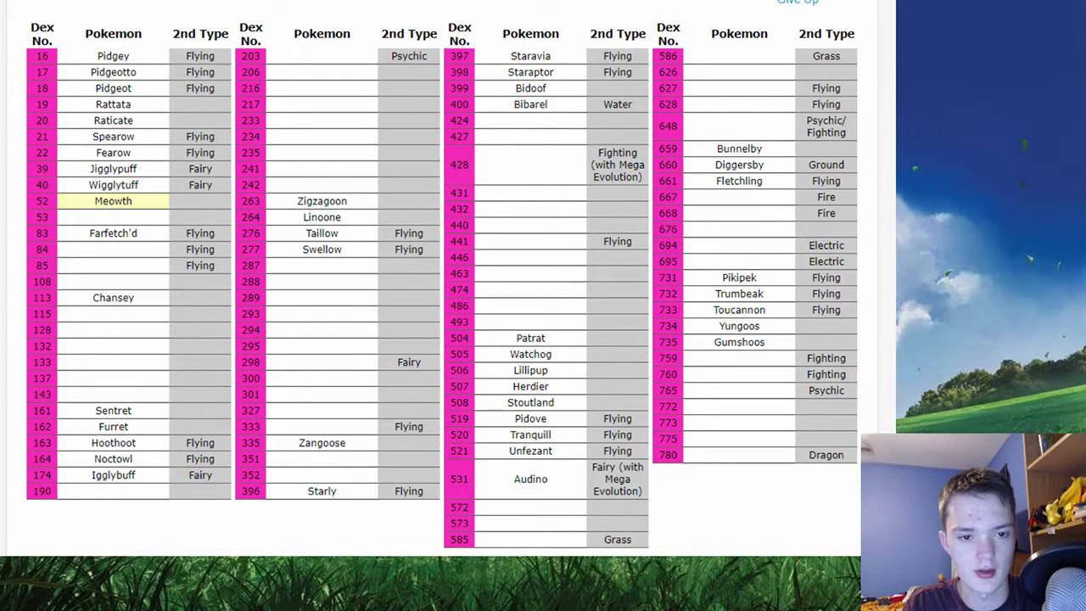
{"action": "type", "text": "persian"}
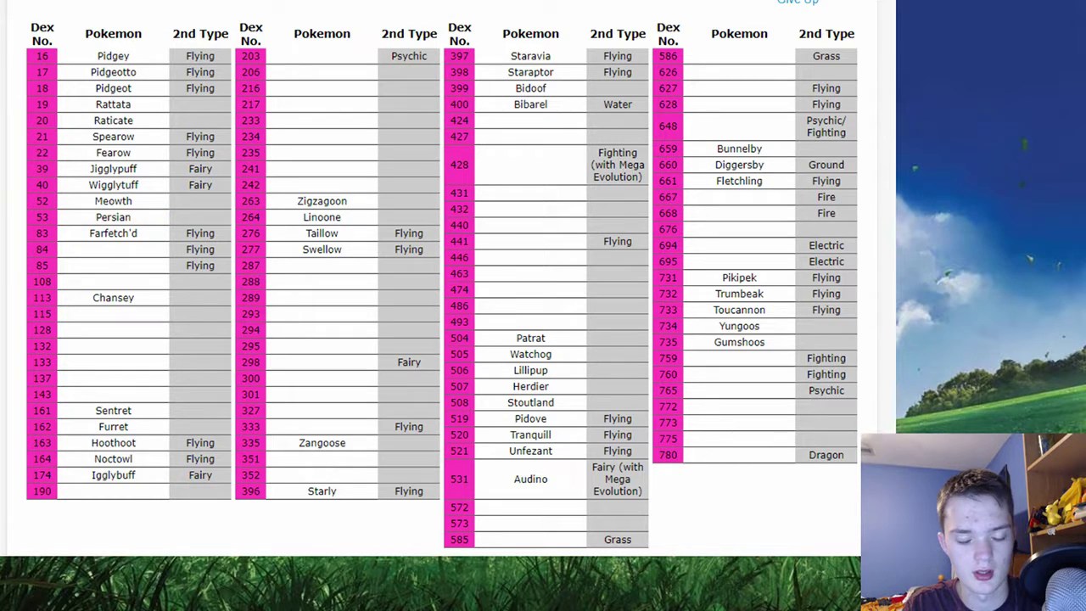
{"action": "type", "text": "doduo"}
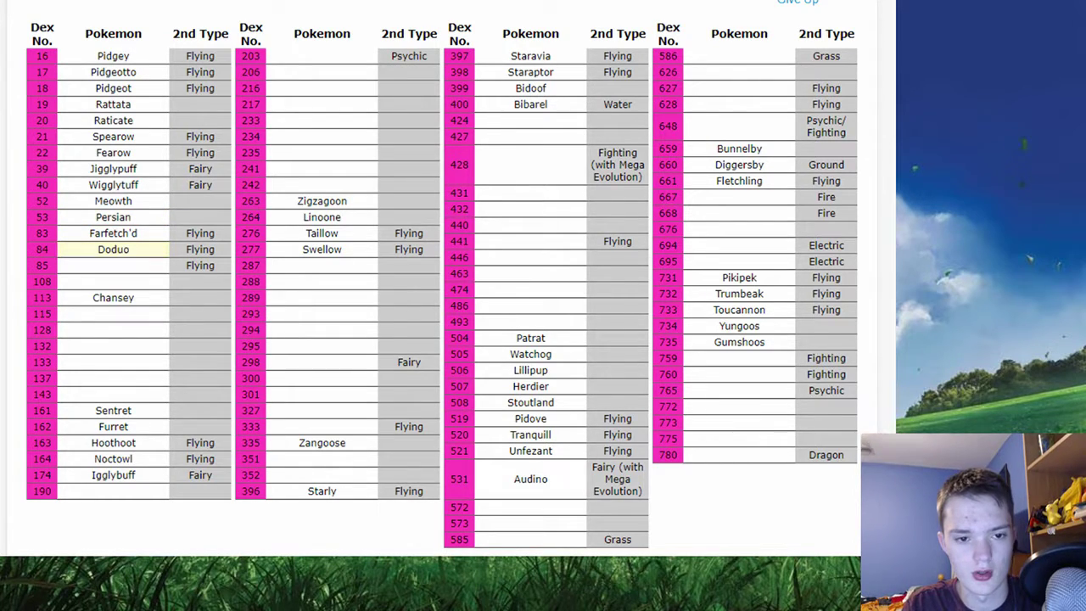
{"action": "type", "text": "dodrio"}
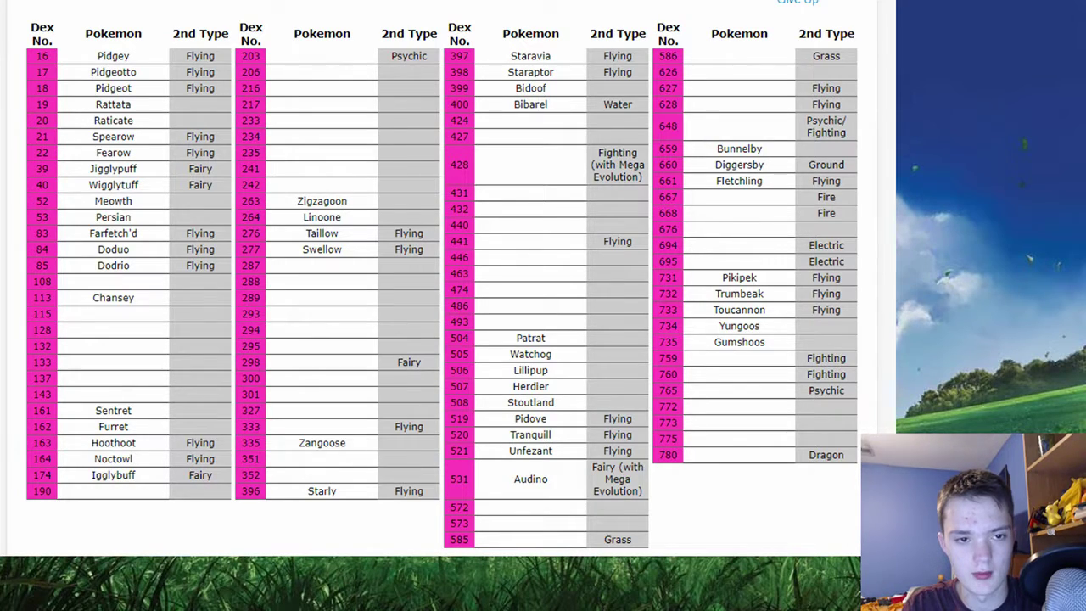
{"action": "type", "text": "porygon"}
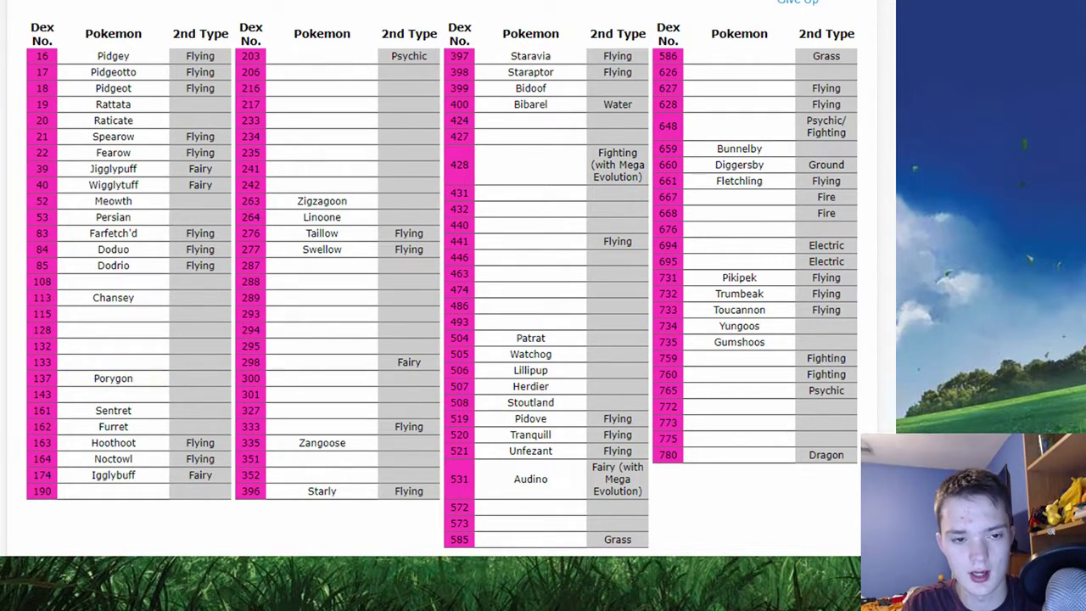
{"action": "type", "text": "eevee"}
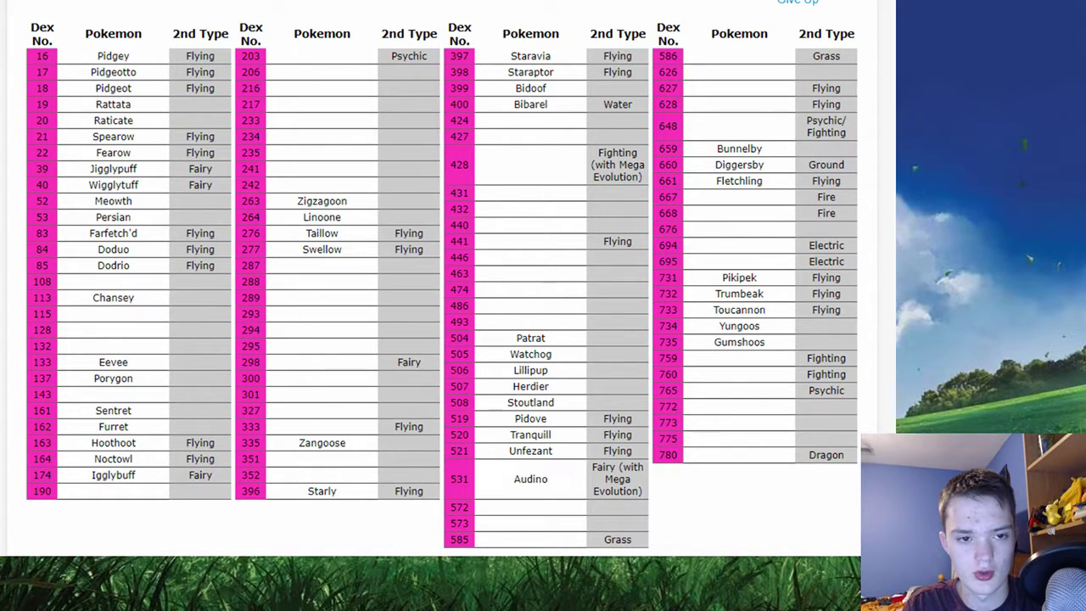
{"action": "type", "text": "snorlax"}
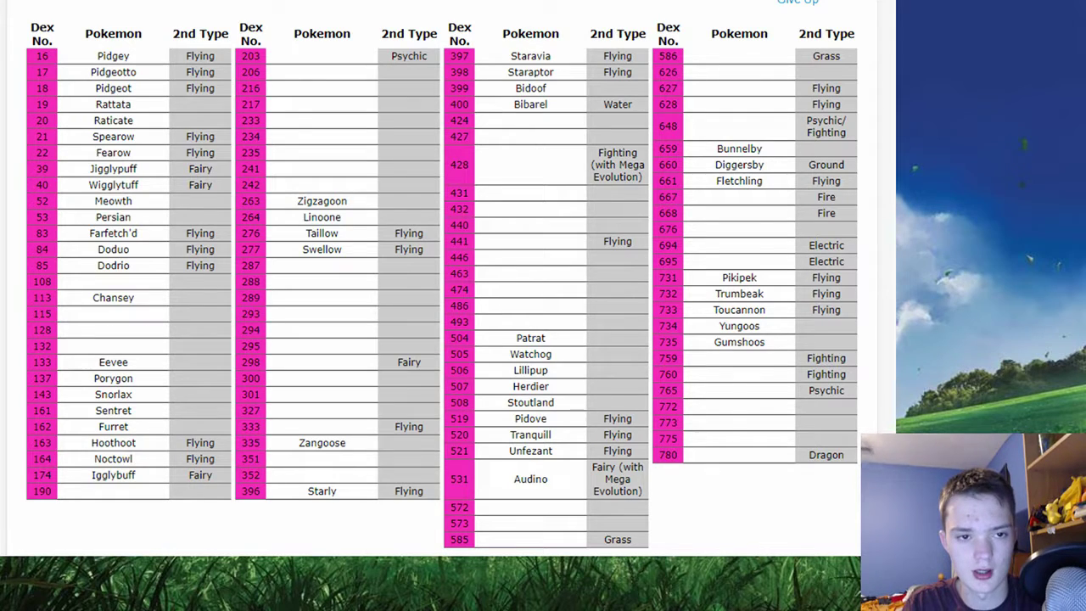
{"action": "type", "text": "lickitung"}
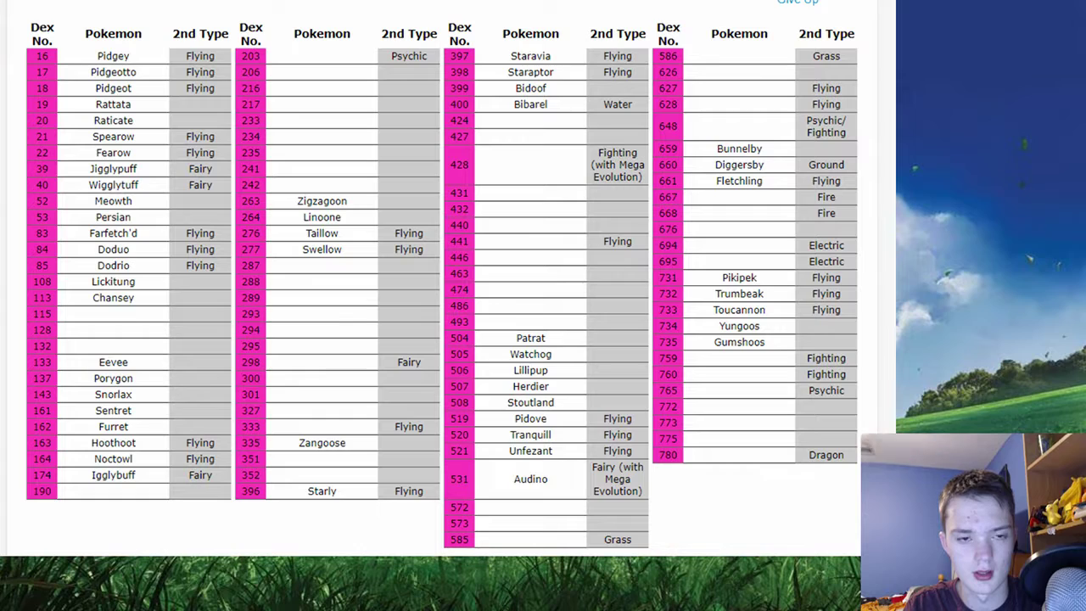
{"action": "type", "text": "lickilicky"}
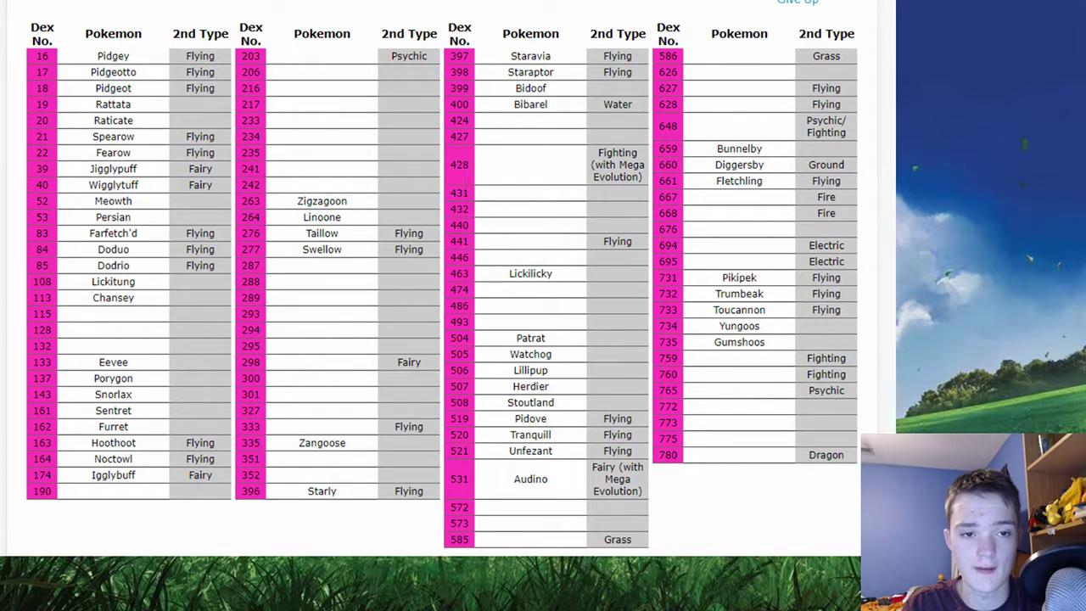
{"action": "type", "text": "girafarig"}
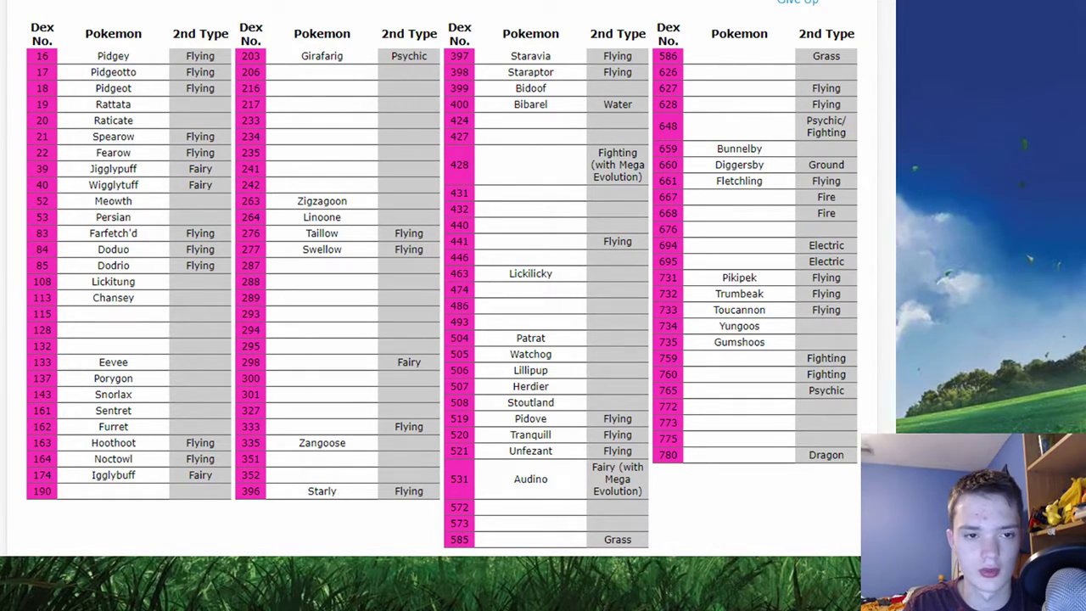
{"action": "type", "text": "drampa"}
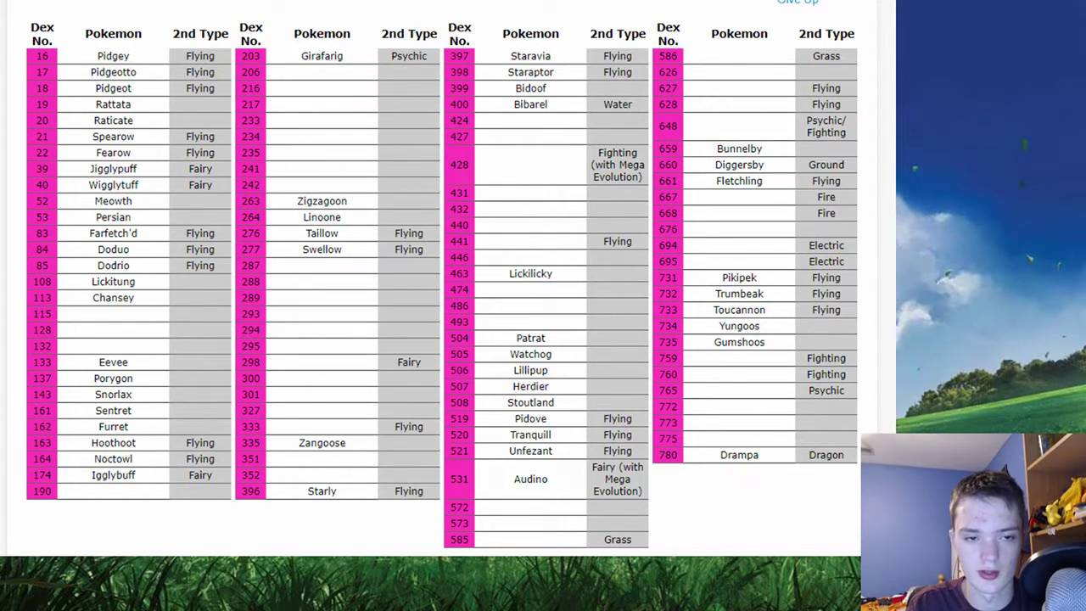
{"action": "type", "text": "azurill"}
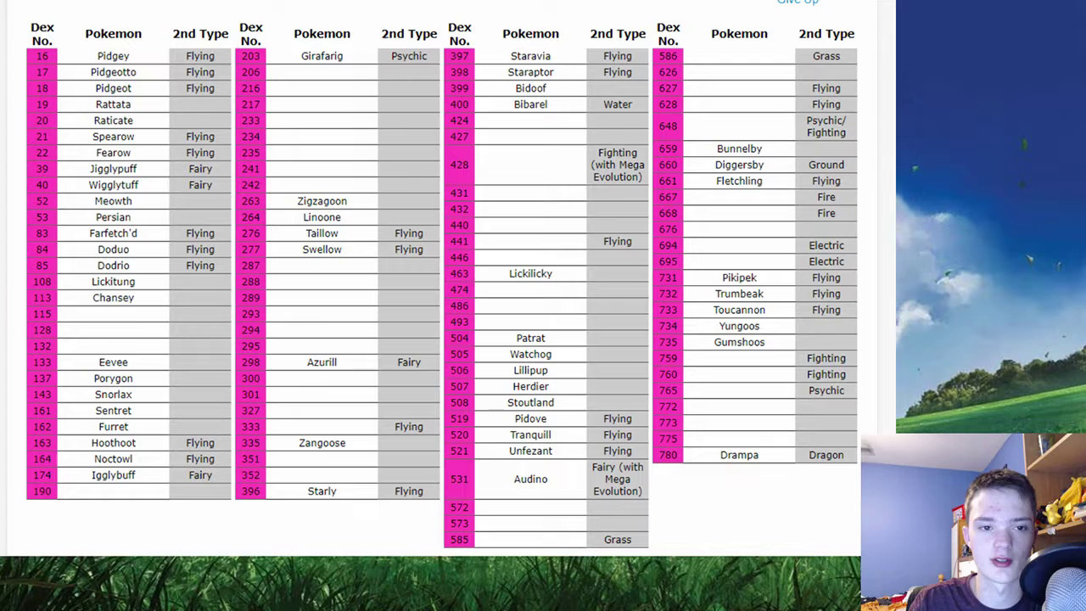
{"action": "type", "text": "munchlax"}
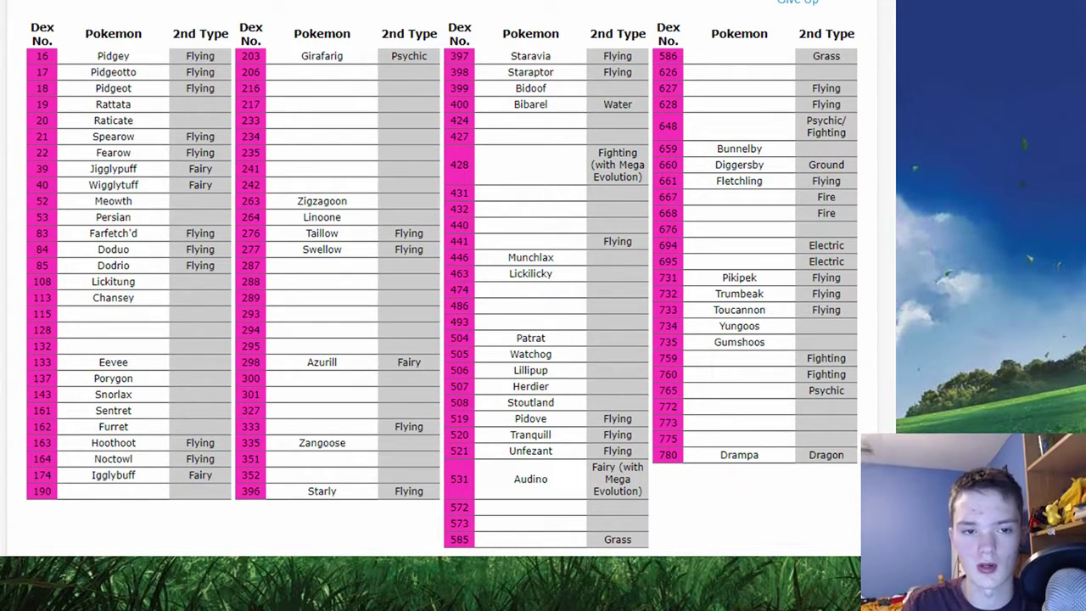
{"action": "type", "text": "Porygon-Z"}
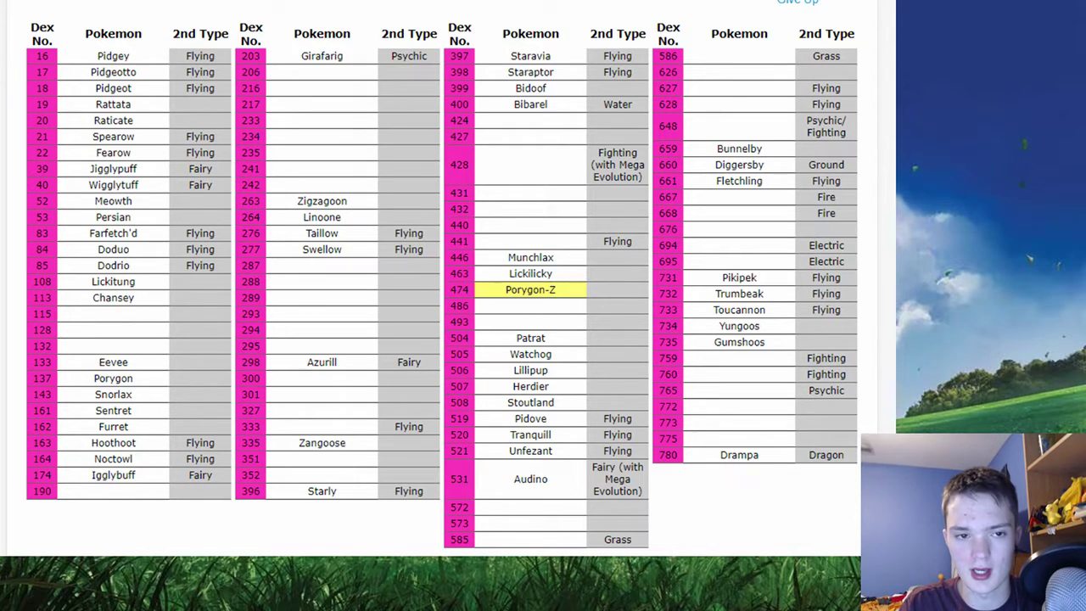
{"action": "type", "text": "Porygon2"}
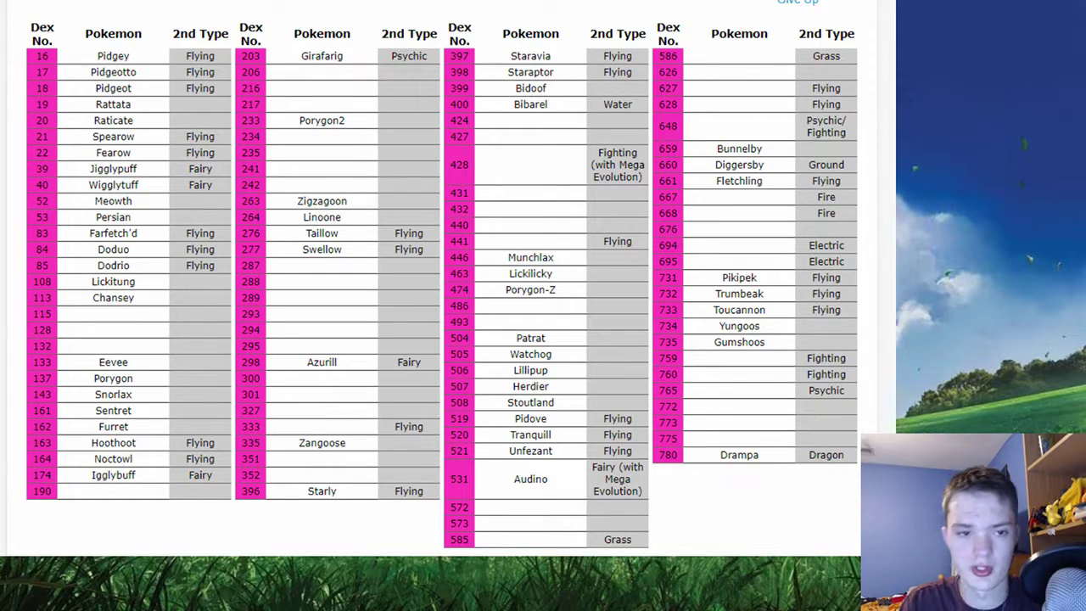
{"action": "type", "text": "Ditto"}
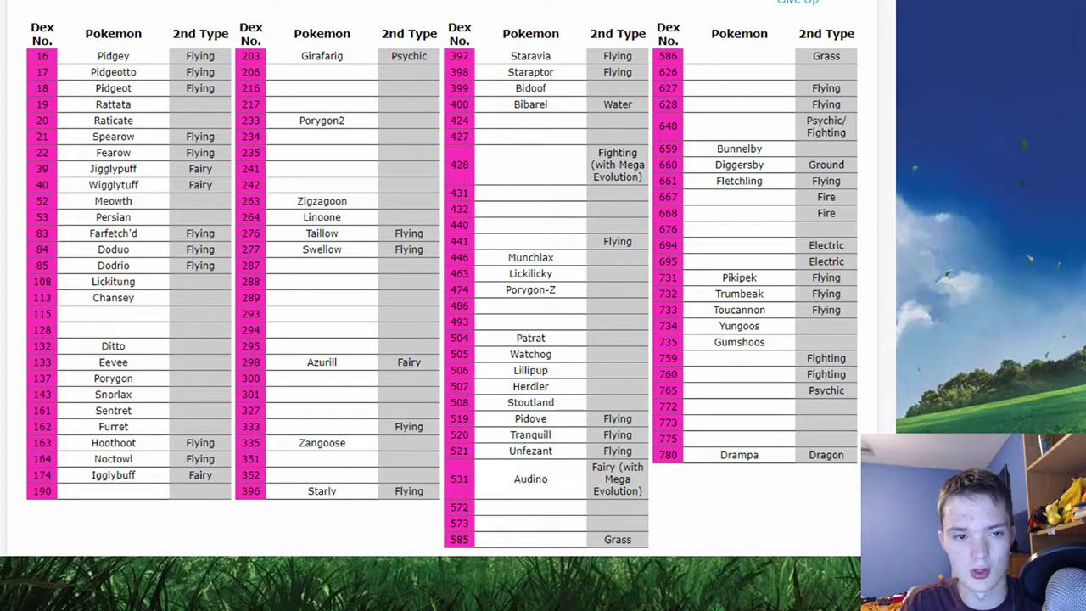
{"action": "type", "text": "Tauros"}
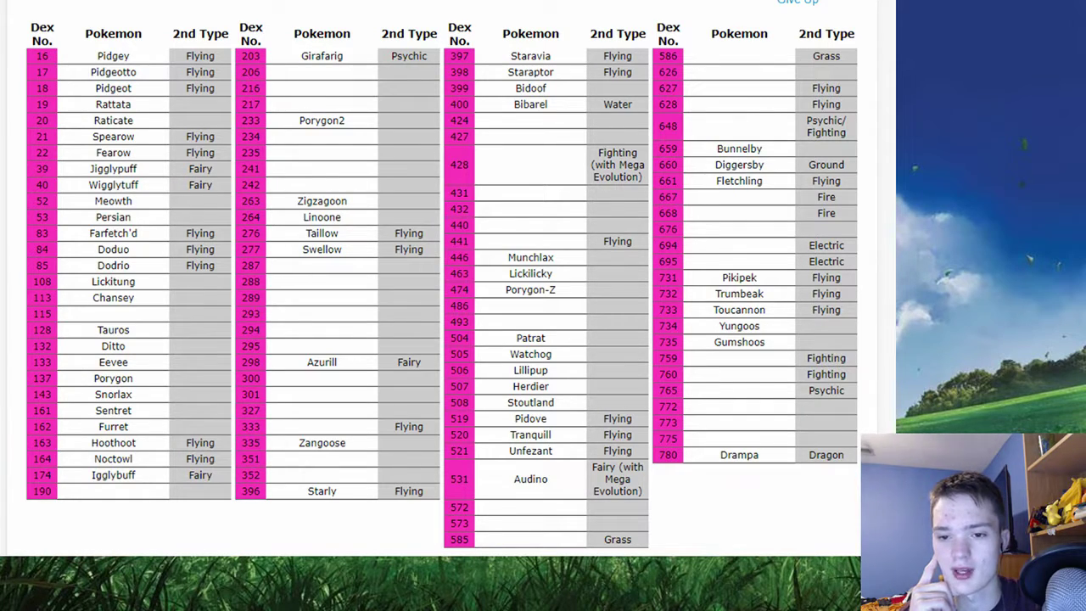
{"action": "type", "text": "litleo"}
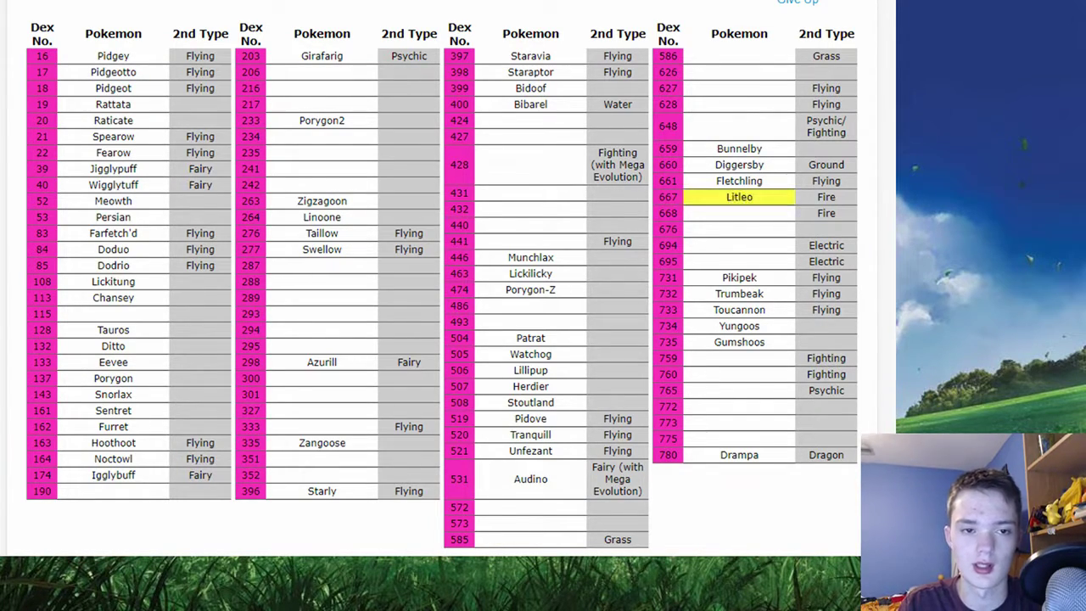
{"action": "type", "text": "pyroar"}
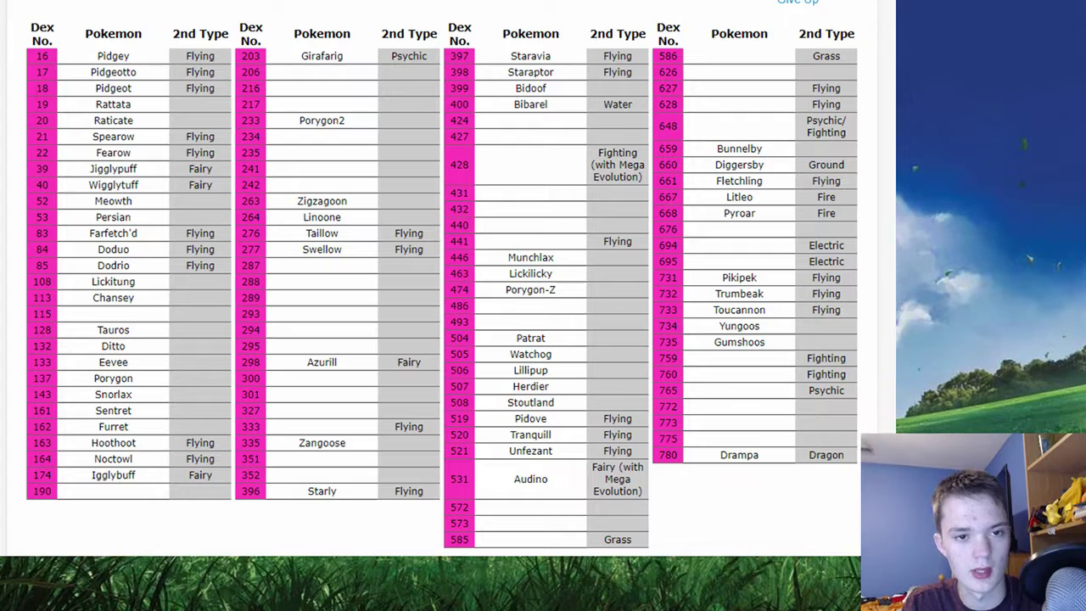
{"action": "type", "text": "meloetta"}
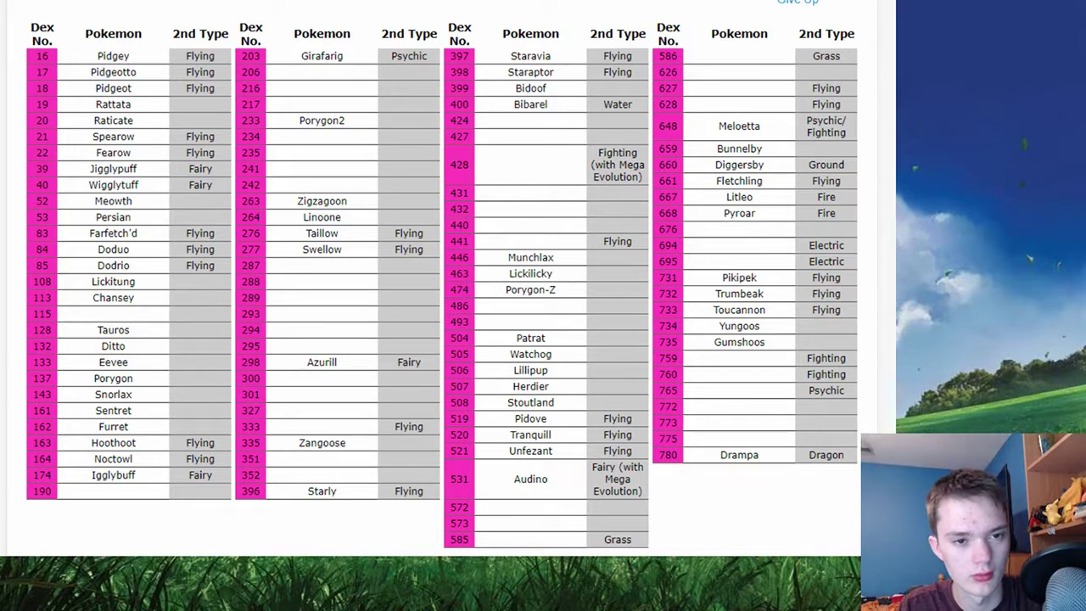
{"action": "type", "text": "Oranguru"}
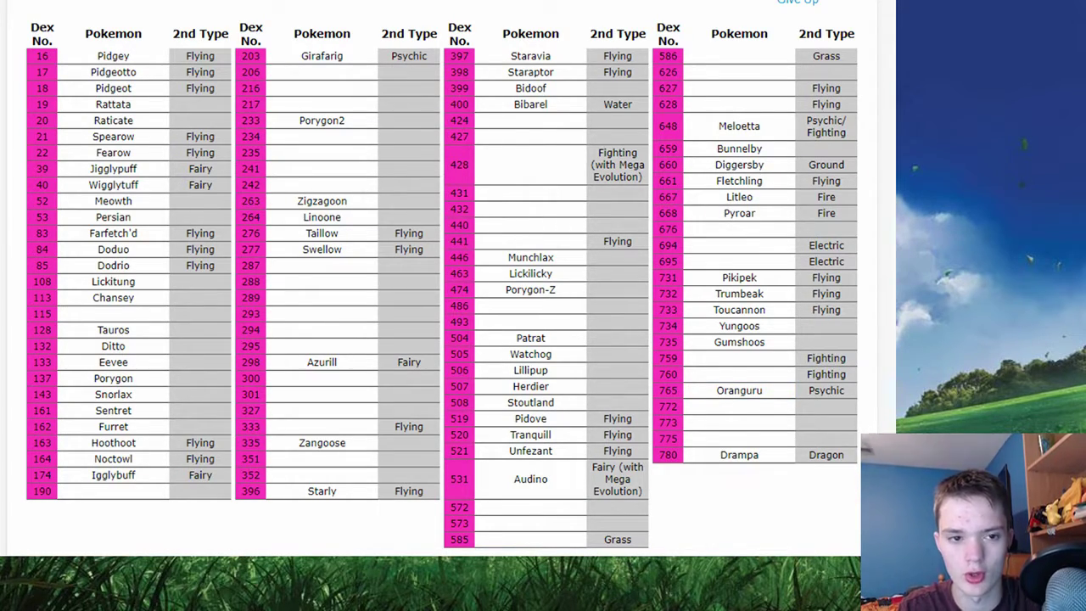
{"action": "type", "text": "Komala"}
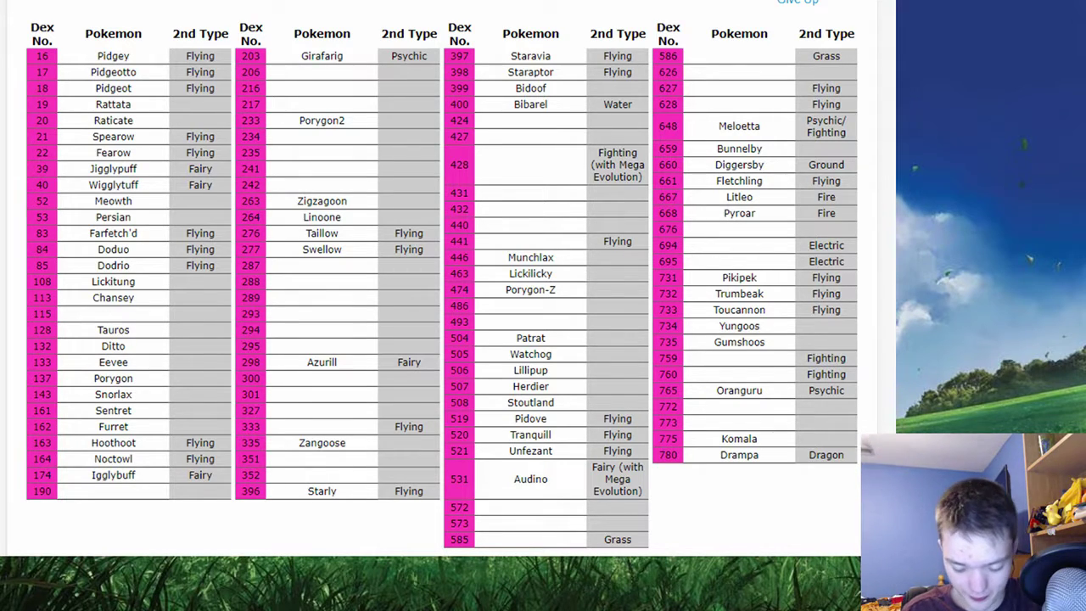
{"action": "type", "text": "Miltank"}
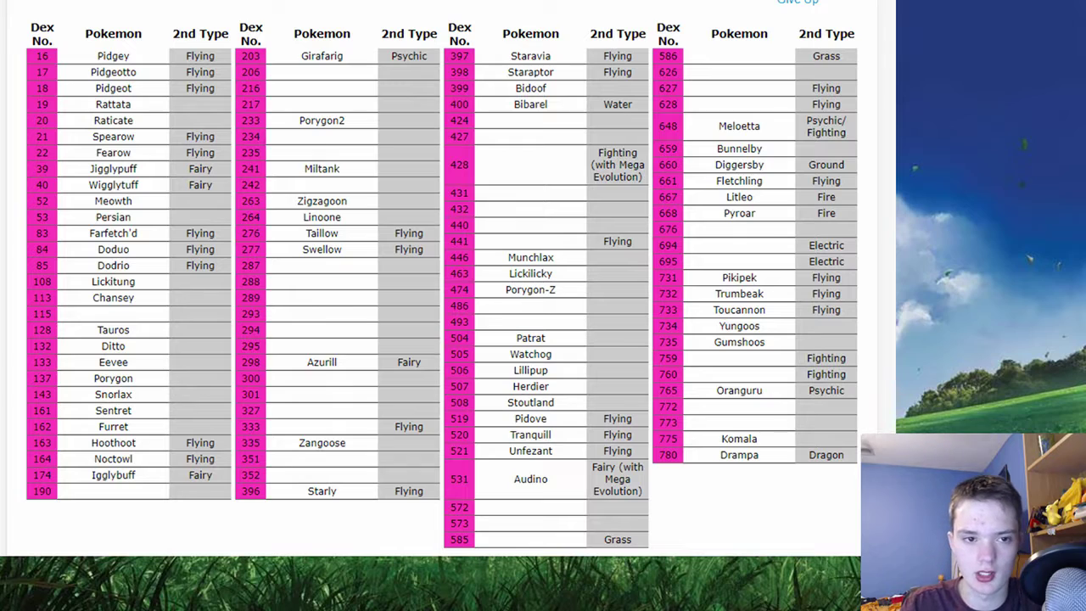
{"action": "type", "text": "heliolisk"}
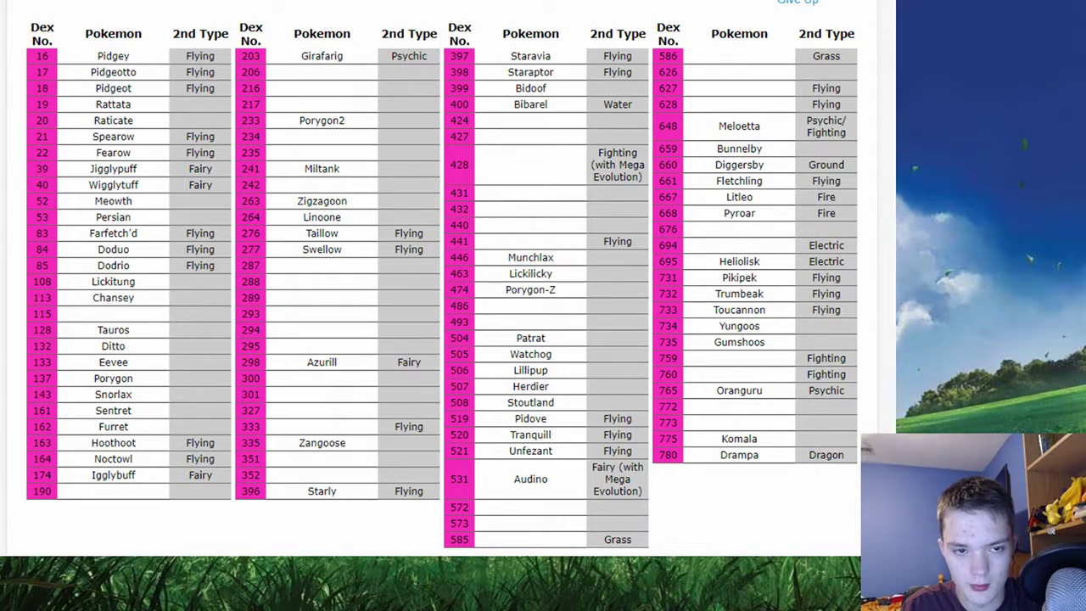
{"action": "type", "text": "helioptile"}
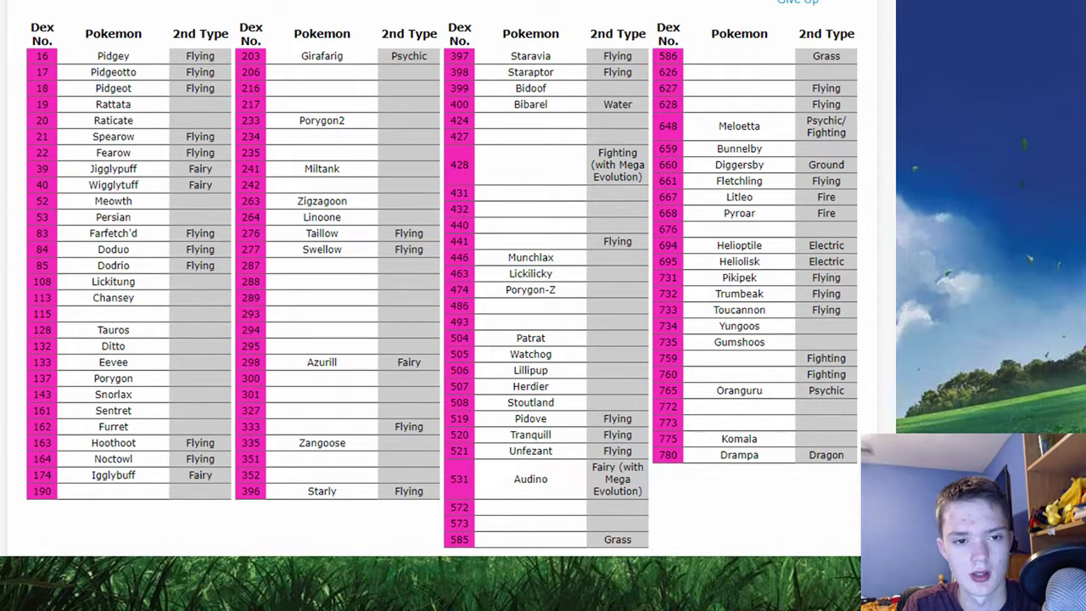
{"action": "type", "text": "arceus"}
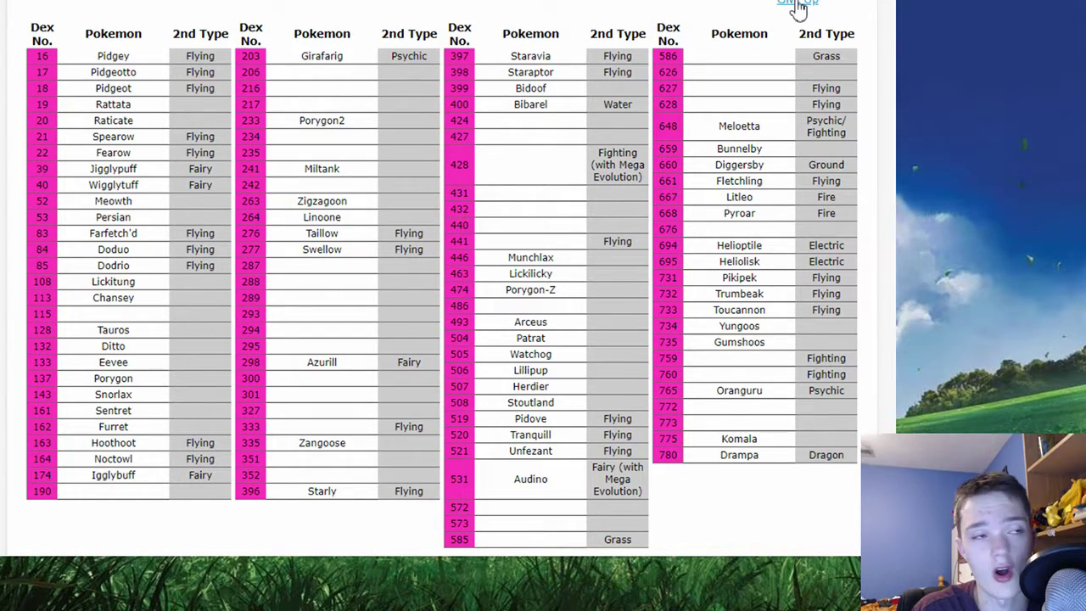
Give up the quiz, revealing missed names like Kangaskhan, Aipom, Dunsparce and Furfrou
{"action": "left_click", "coordinate": [799, 6]}
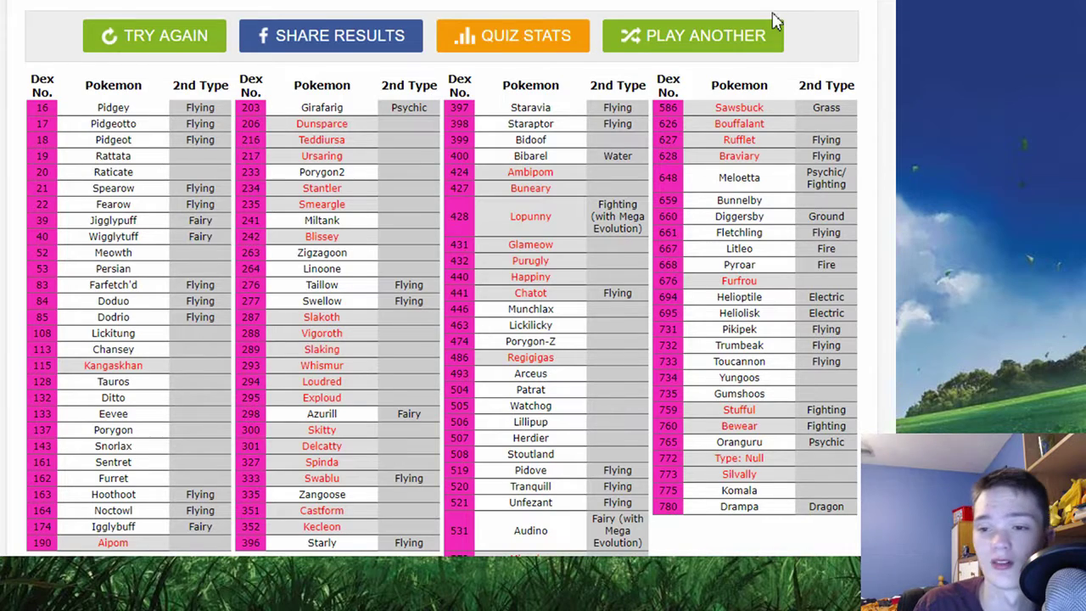
{"action": "left_click_drag", "start_coordinate": [815, 33], "coordinate": [784, 126]}
{"action": "left_click", "coordinate": [784, 126]}
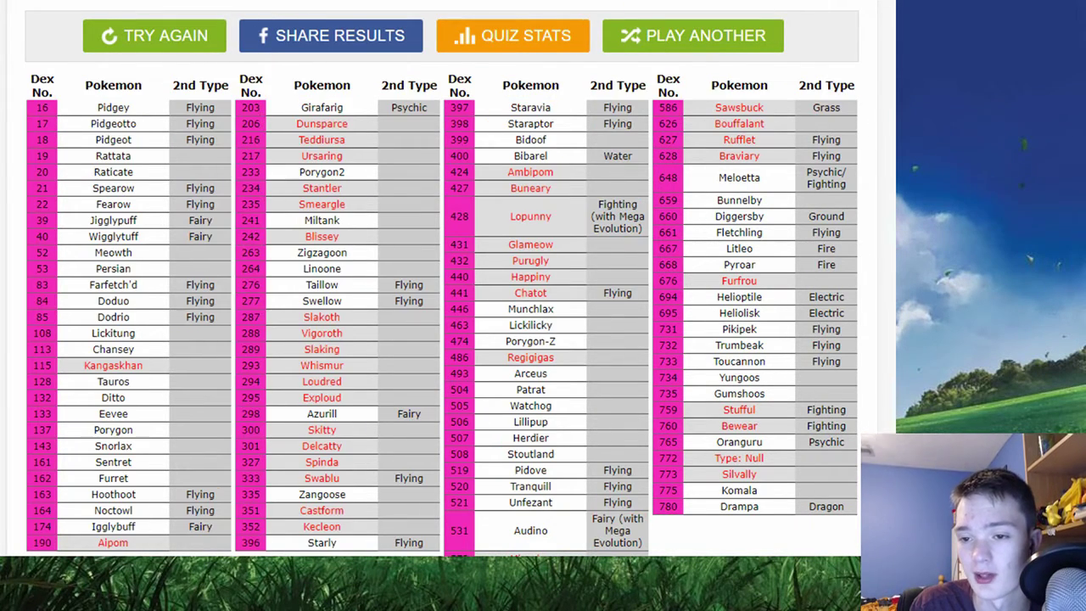
{"action": "scroll", "coordinate": [784, 126], "scroll_direction": "down", "scroll_amount": 4}
{"action": "scroll", "coordinate": [543, 254], "scroll_direction": "down", "scroll_amount": 1}
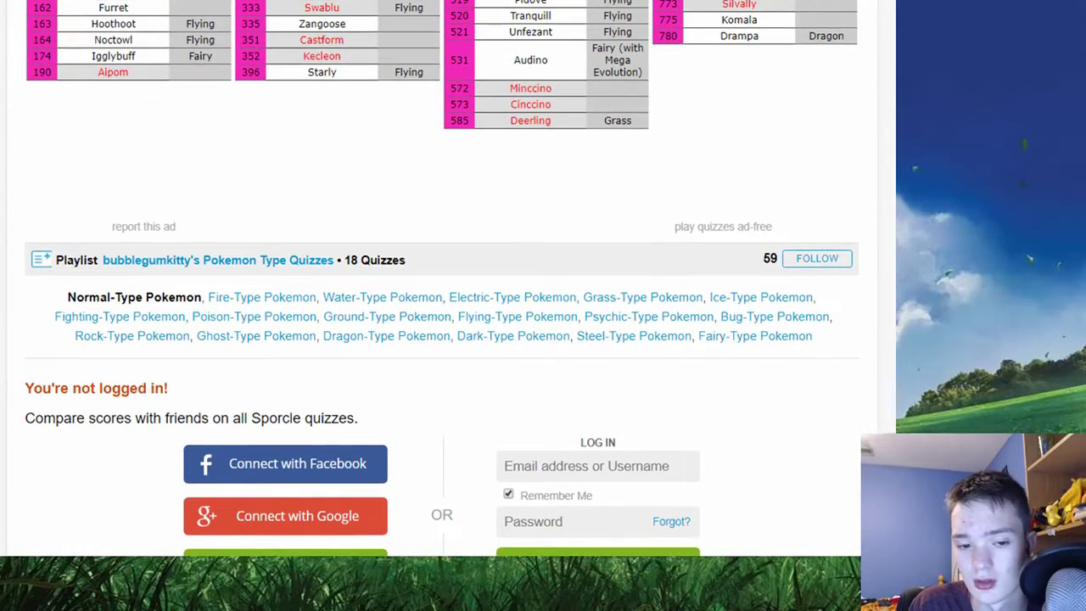
{"action": "scroll", "coordinate": [543, 254], "scroll_direction": "up", "scroll_amount": 4}
{"action": "scroll", "coordinate": [543, 255], "scroll_direction": "up", "scroll_amount": 3}
{"action": "scroll", "coordinate": [543, 255], "scroll_direction": "down", "scroll_amount": 1}
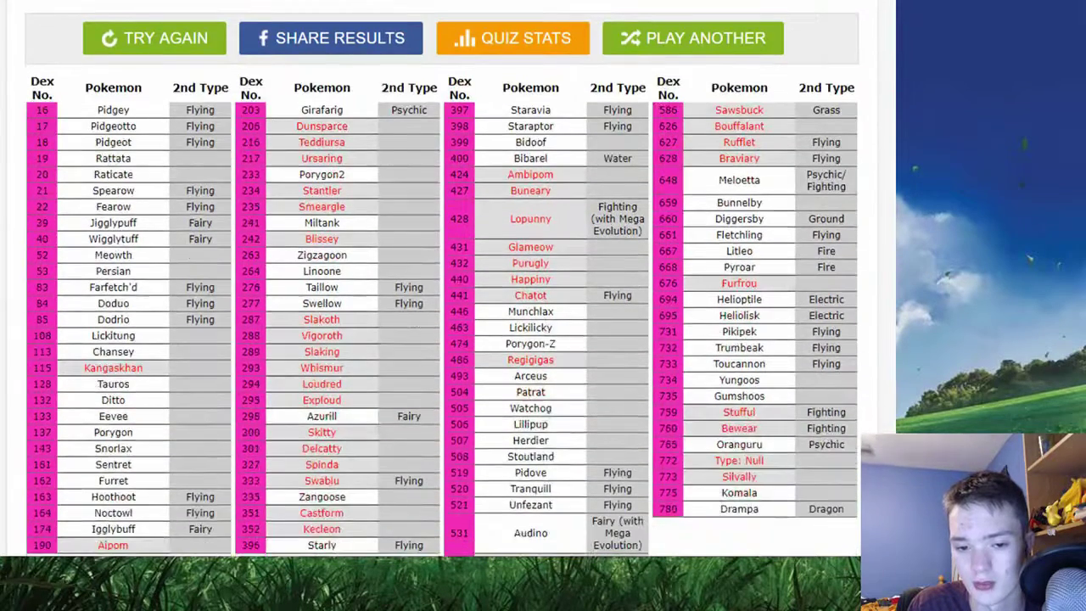
{"action": "scroll", "coordinate": [543, 254], "scroll_direction": "up", "scroll_amount": 1}
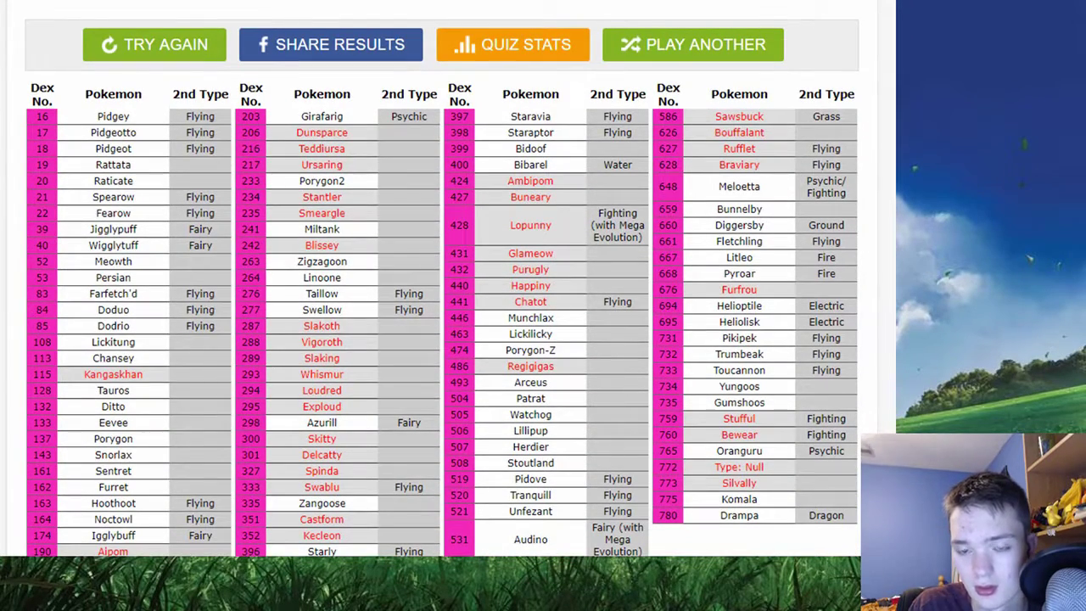